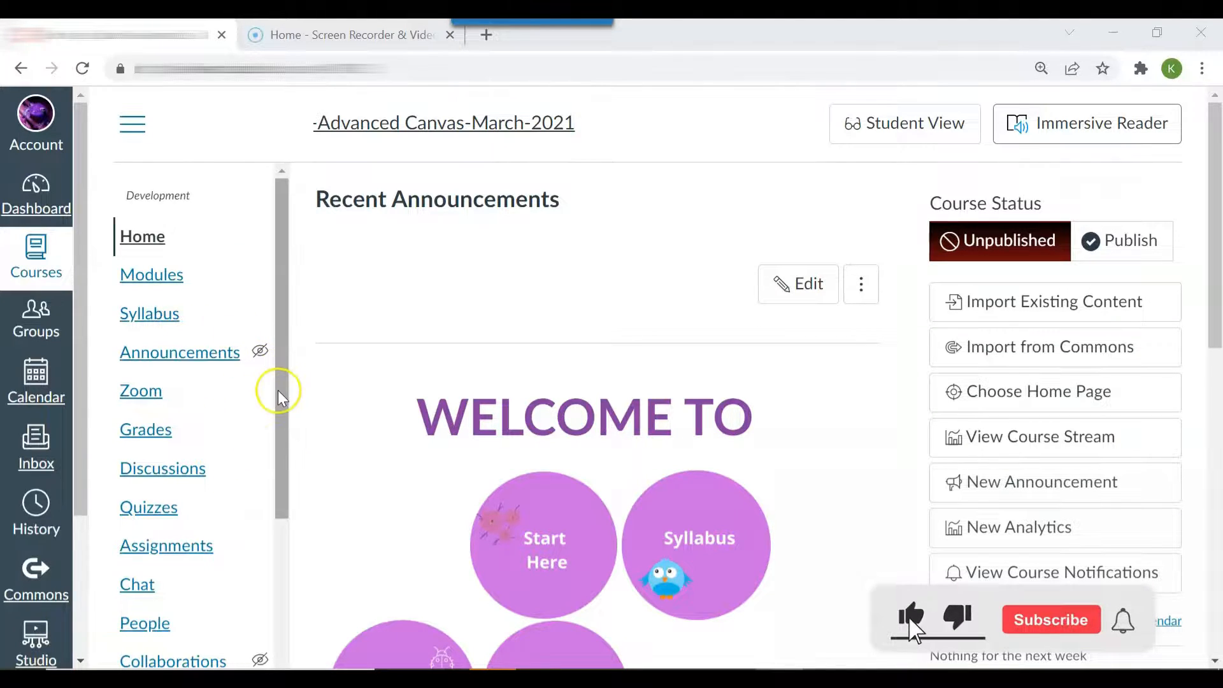
# Open the Carbon Footprint Assignment page from the course's list of all pages for editing.
pyautogui.moveTo(278, 390); pyautogui.dragTo(280, 584)
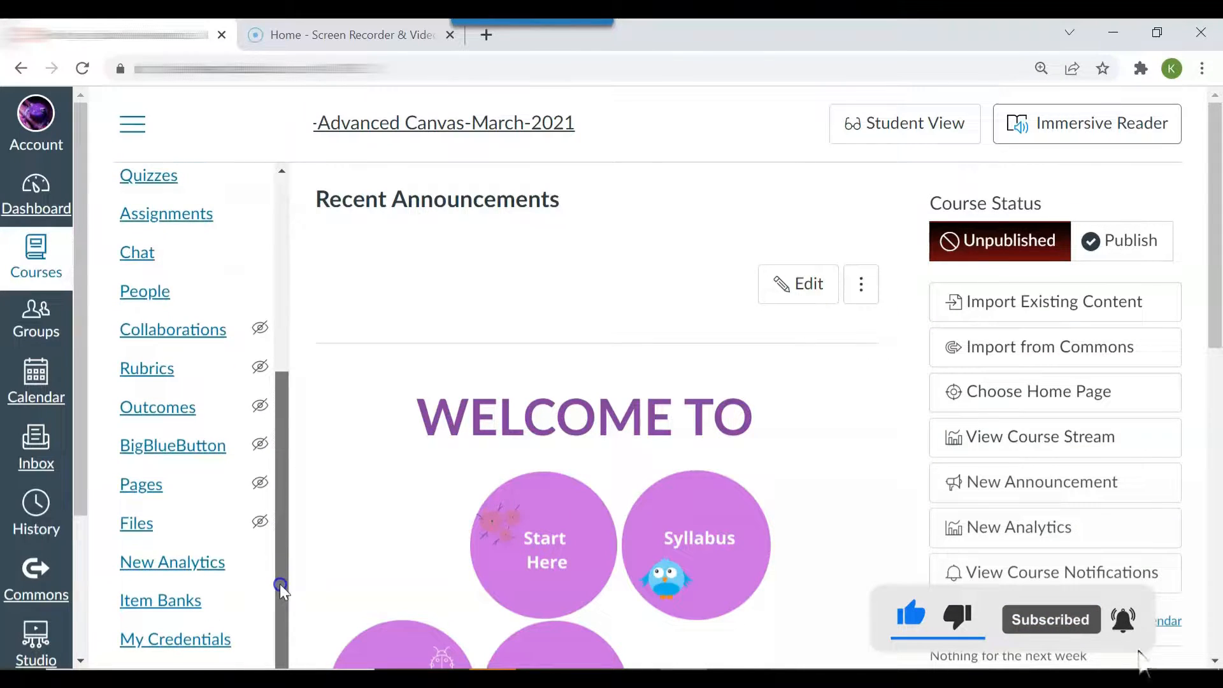
pyautogui.click(151, 488)
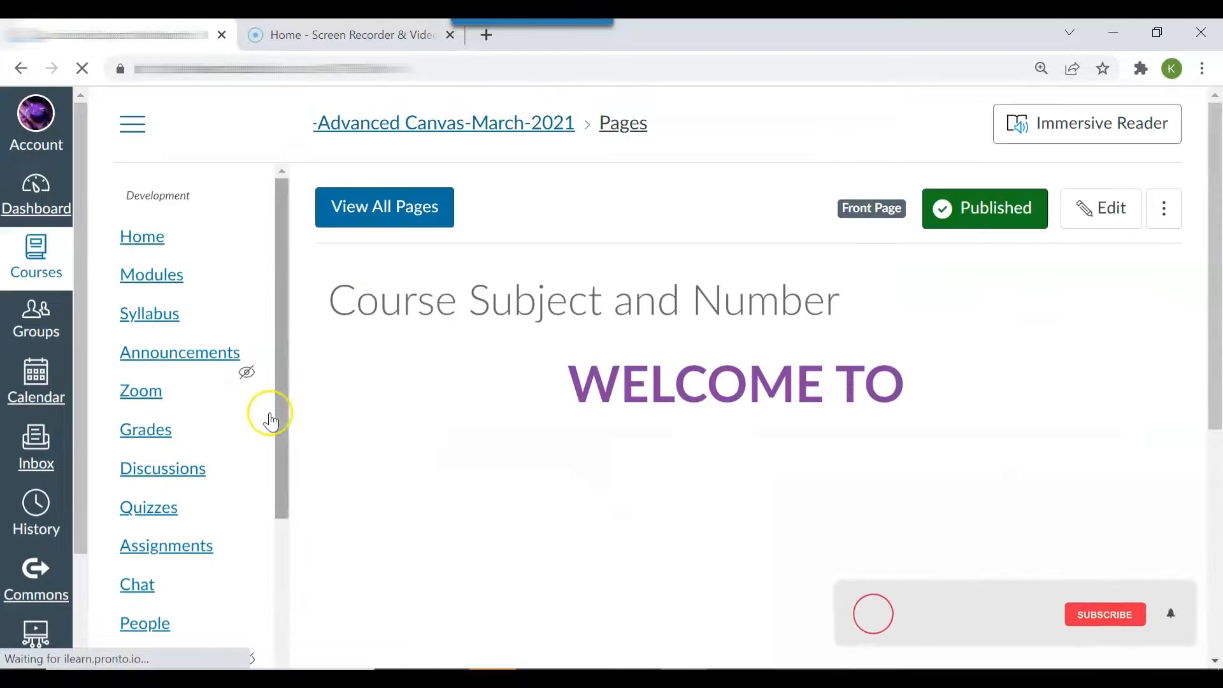
pyautogui.click(386, 203)
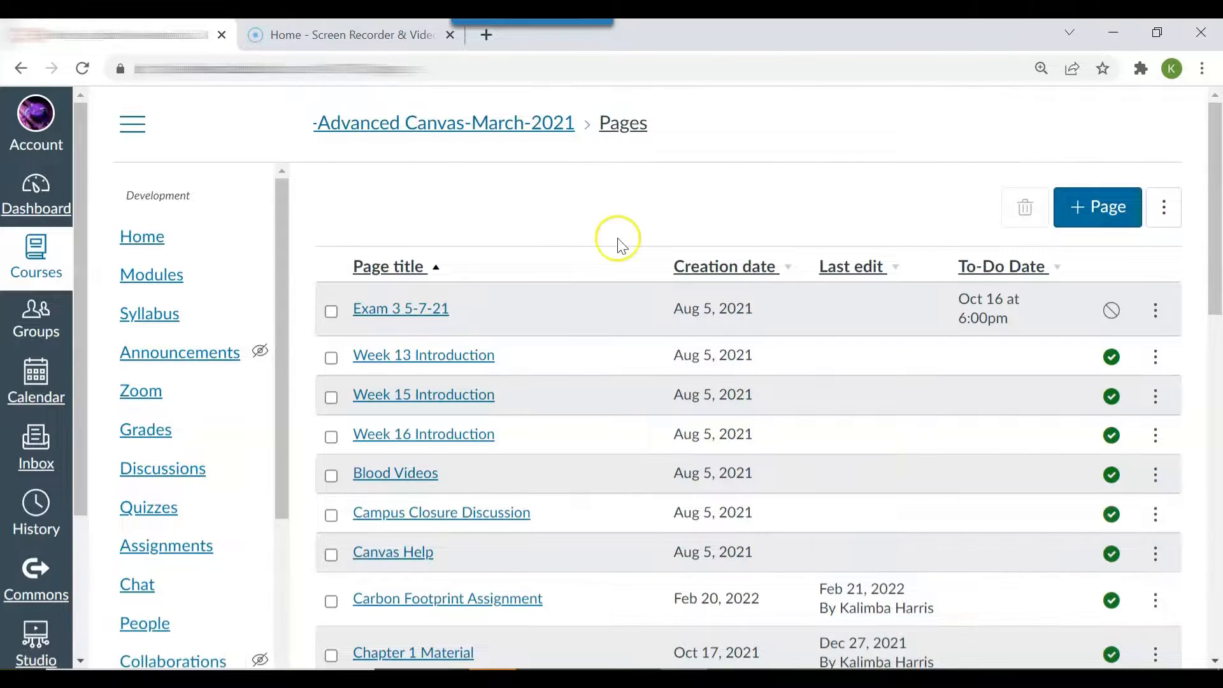
pyautogui.click(488, 605)
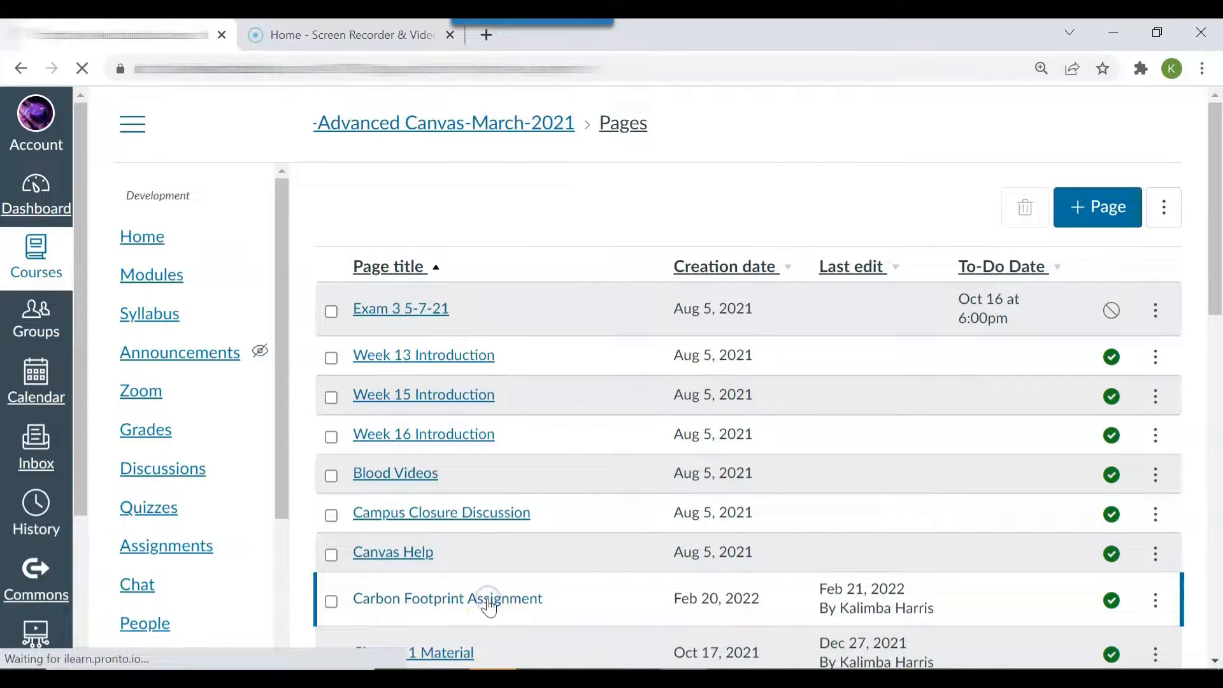
pyautogui.click(1117, 218)
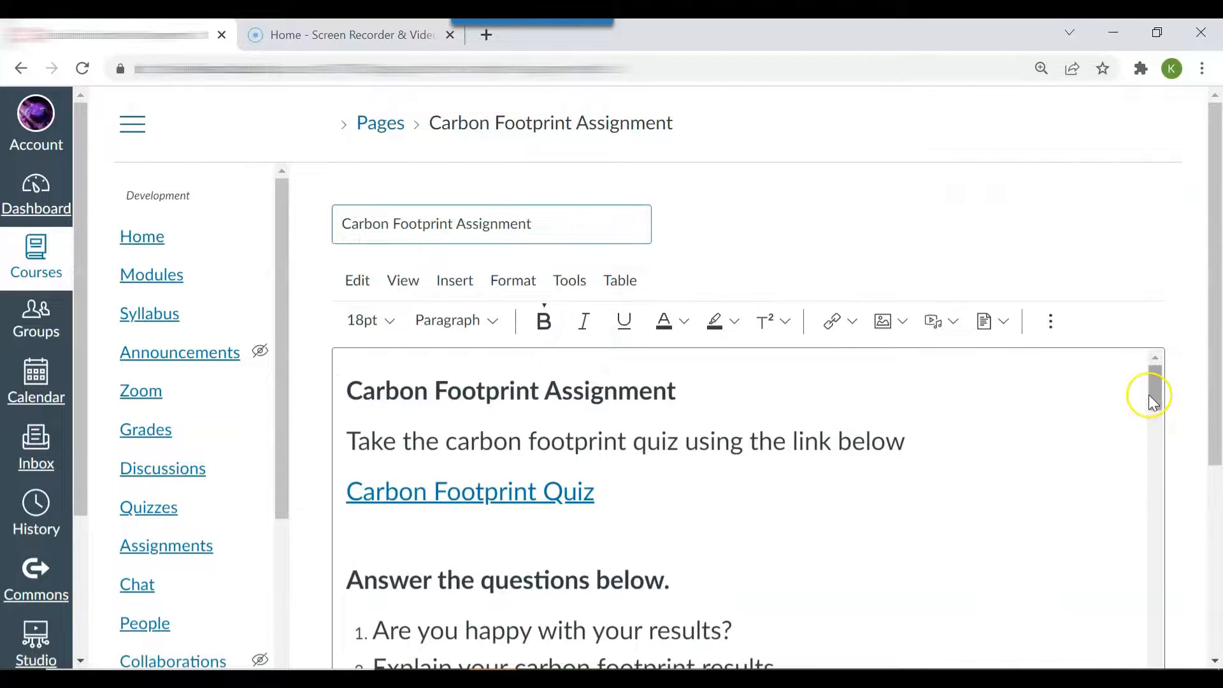
# Remove the existing link from the text "Click here to Turn in the Carbon Footprint Paper".
pyautogui.moveTo(1149, 396); pyautogui.dragTo(1155, 398)
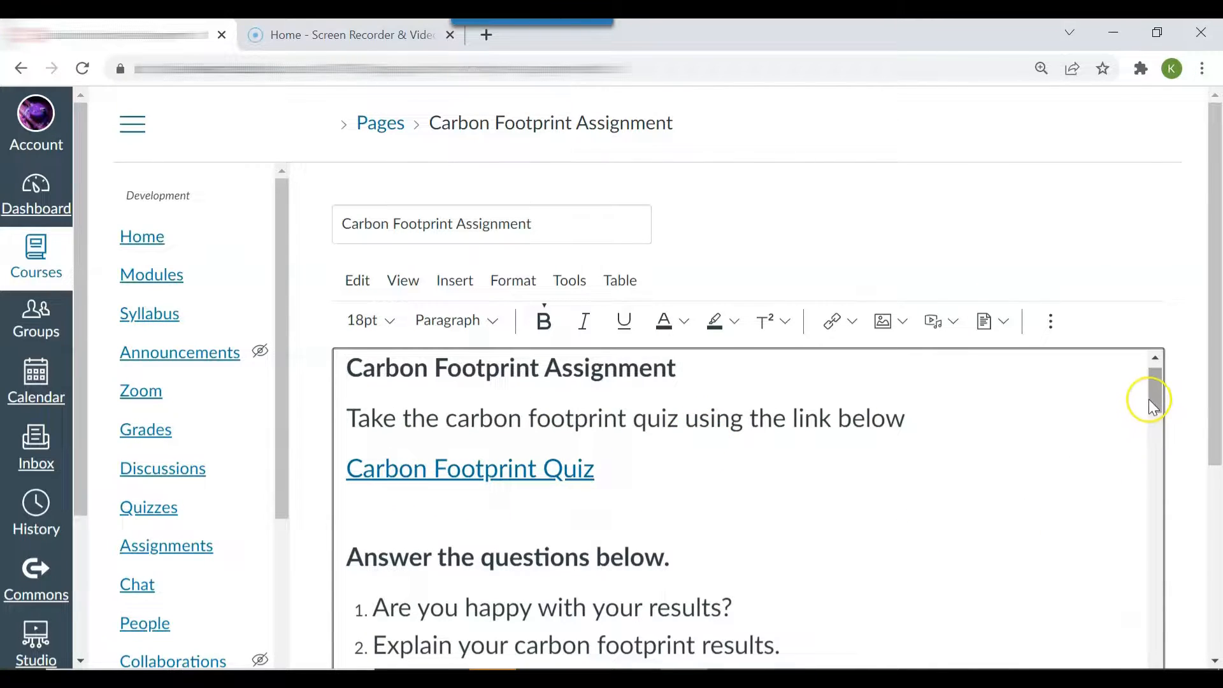
pyautogui.moveTo(1154, 407); pyautogui.dragTo(1186, 489)
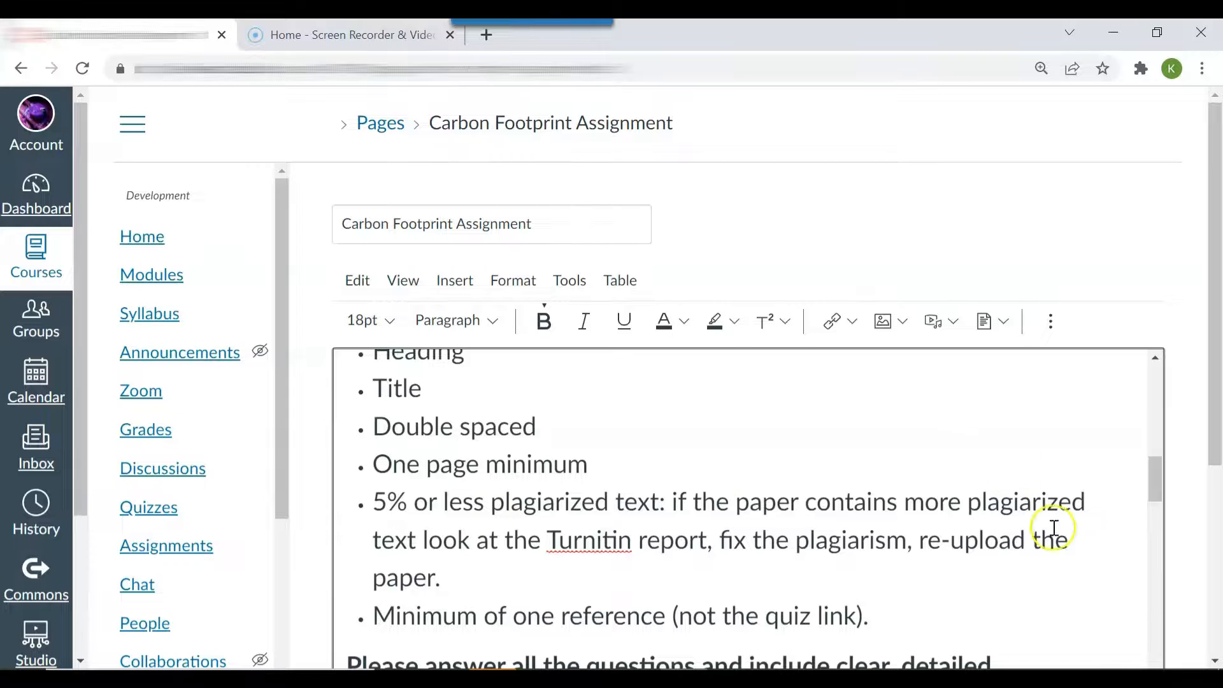
pyautogui.moveTo(1153, 480); pyautogui.dragTo(1161, 500)
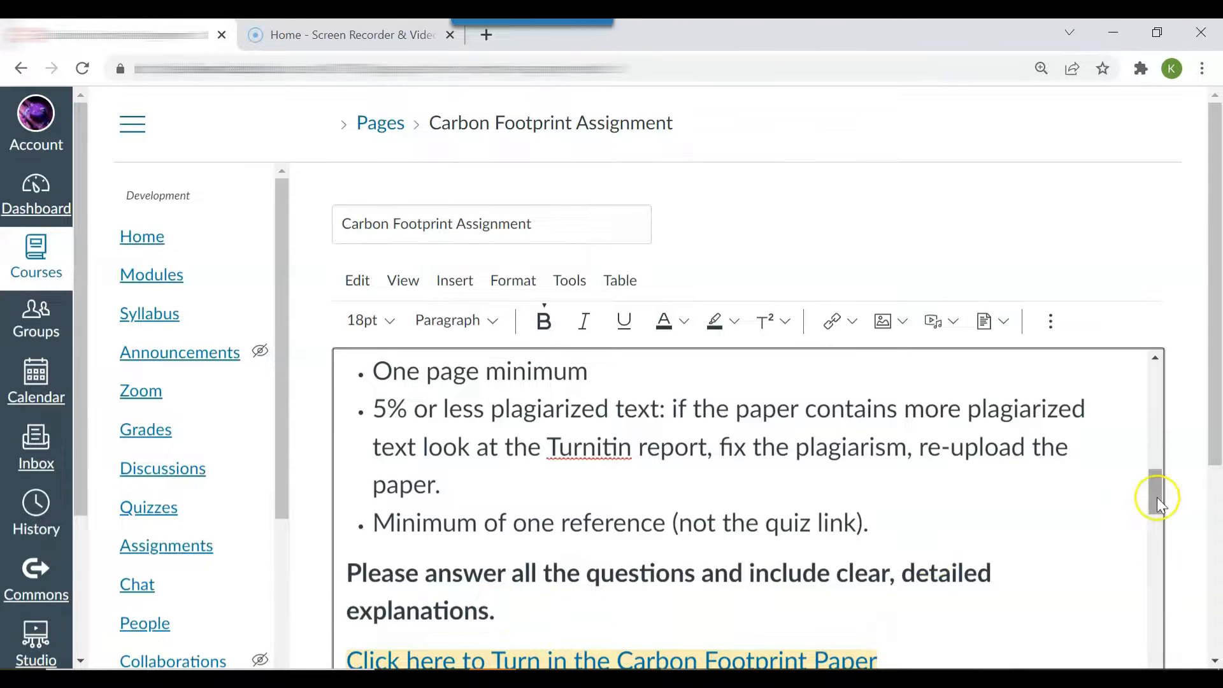
pyautogui.moveTo(1157, 497); pyautogui.dragTo(1158, 514)
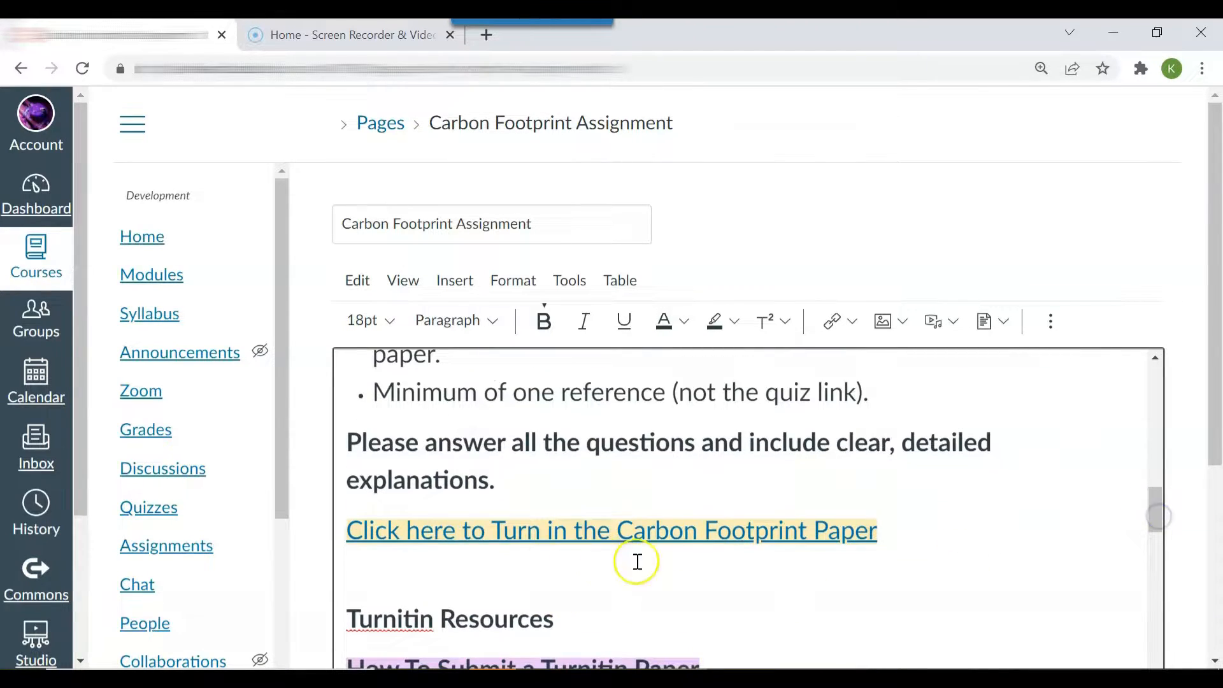
pyautogui.click(905, 537)
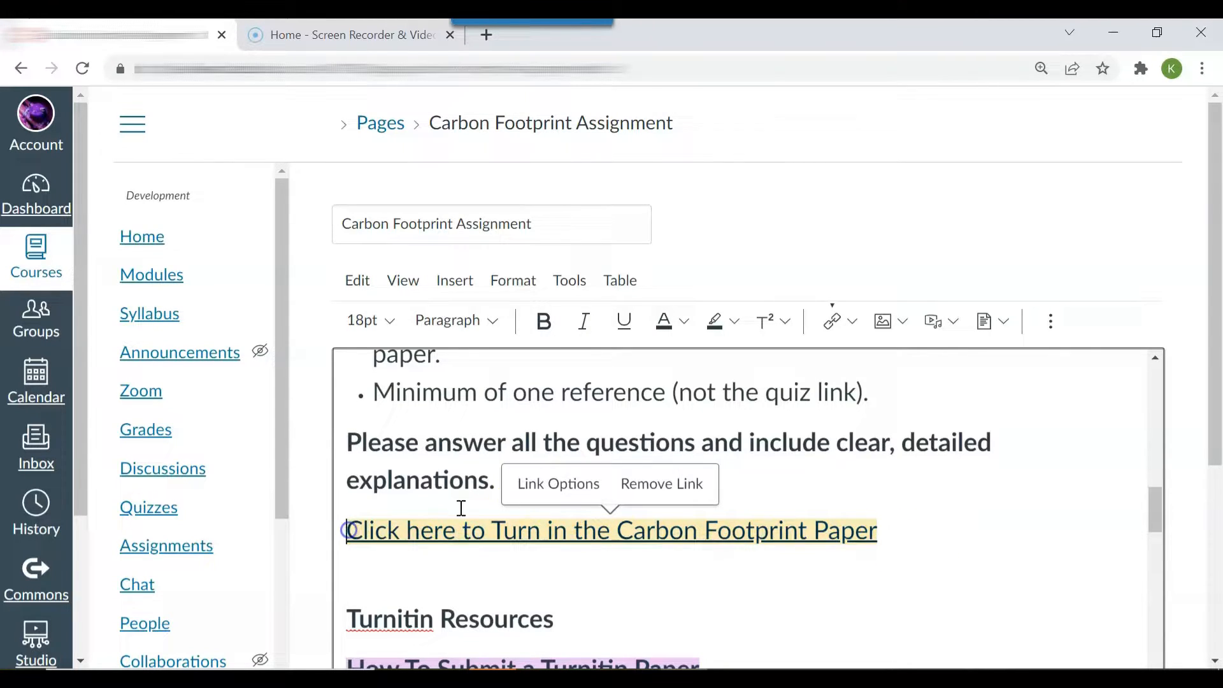
pyautogui.click(647, 485)
# Link the text "Click here to Turn in the Carbon Footprint Paper" to the matching assignment in the course.
pyautogui.click(896, 526)
pyautogui.moveTo(894, 527); pyautogui.dragTo(342, 548)
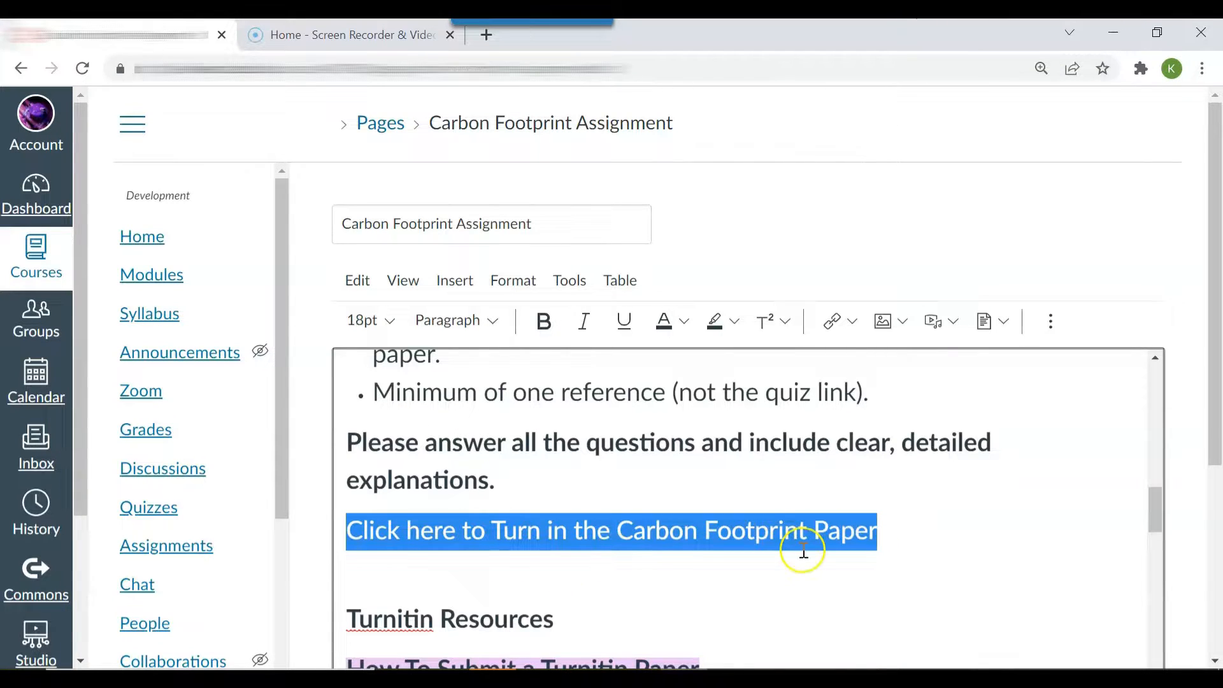
pyautogui.click(857, 326)
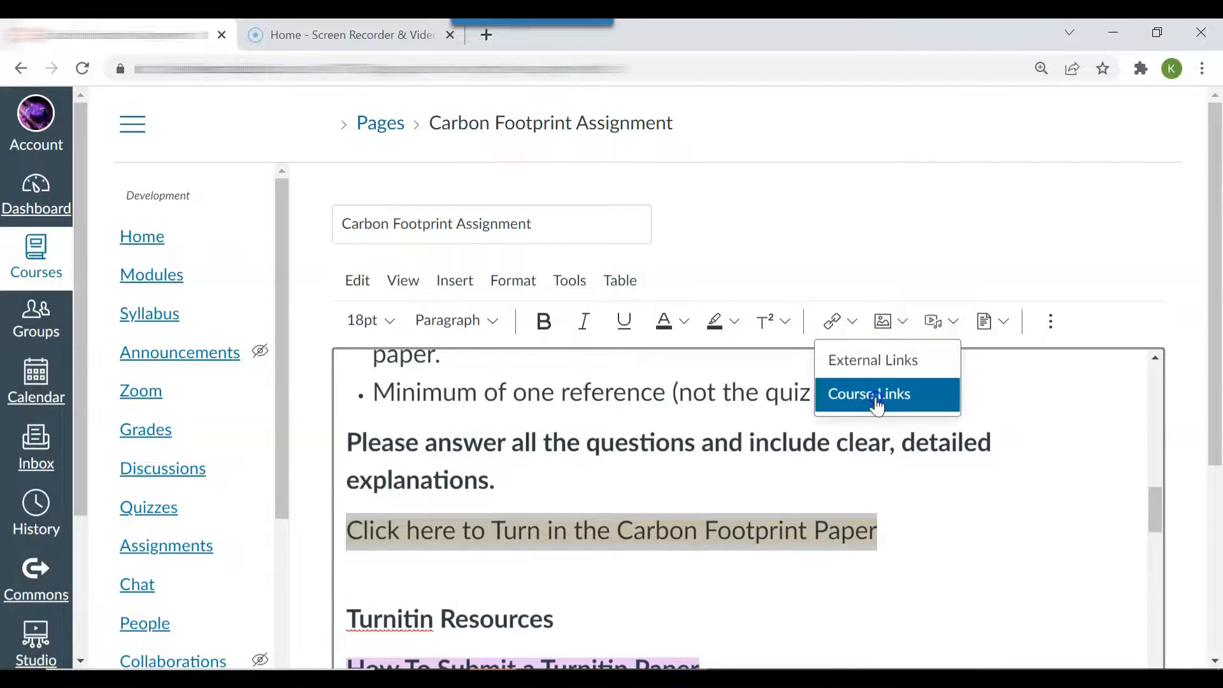
pyautogui.click(874, 394)
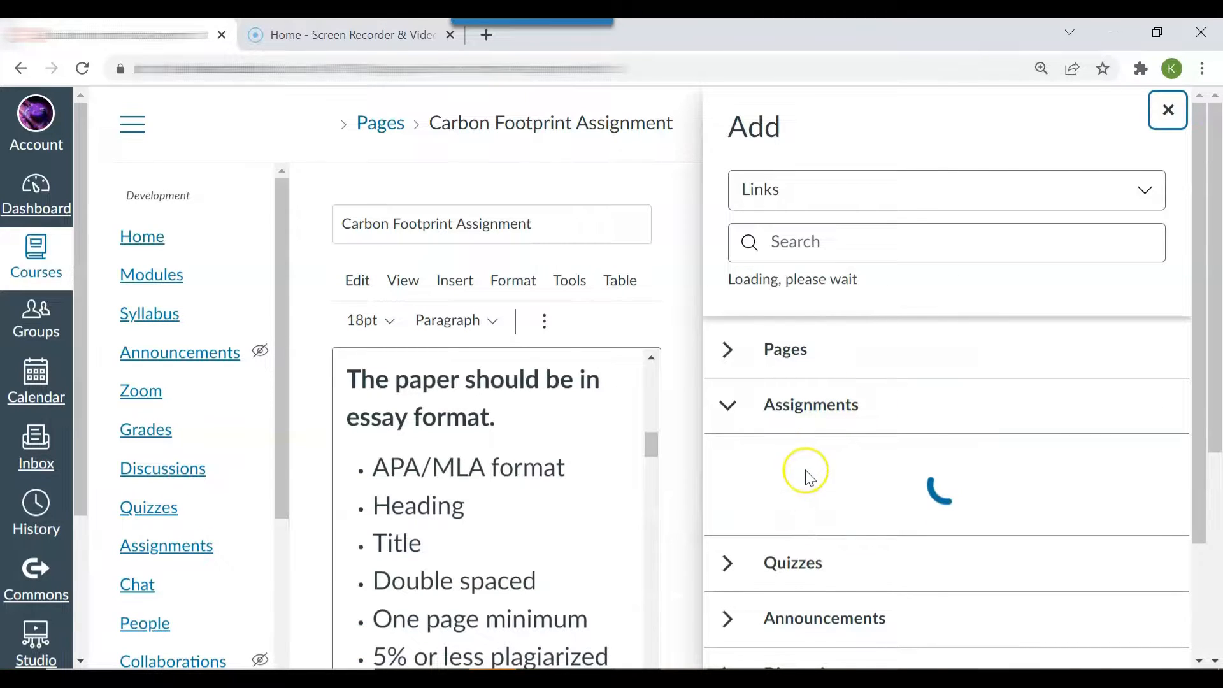
pyautogui.click(809, 476)
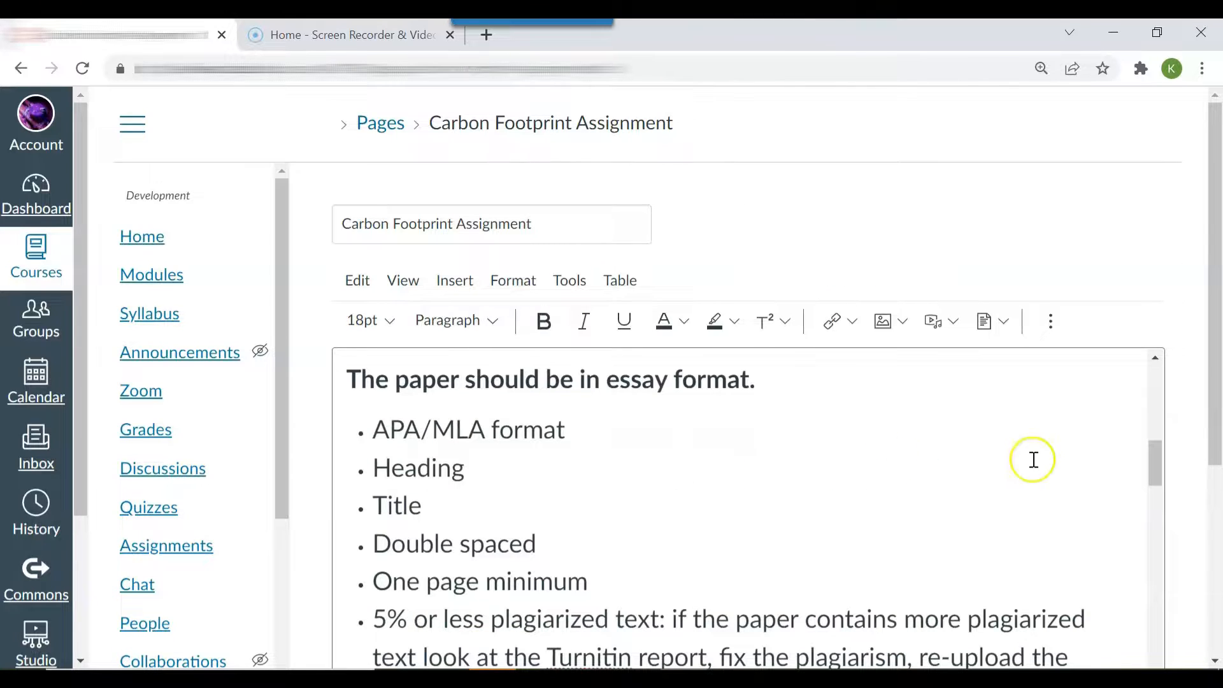
pyautogui.moveTo(1159, 451); pyautogui.dragTo(1180, 510)
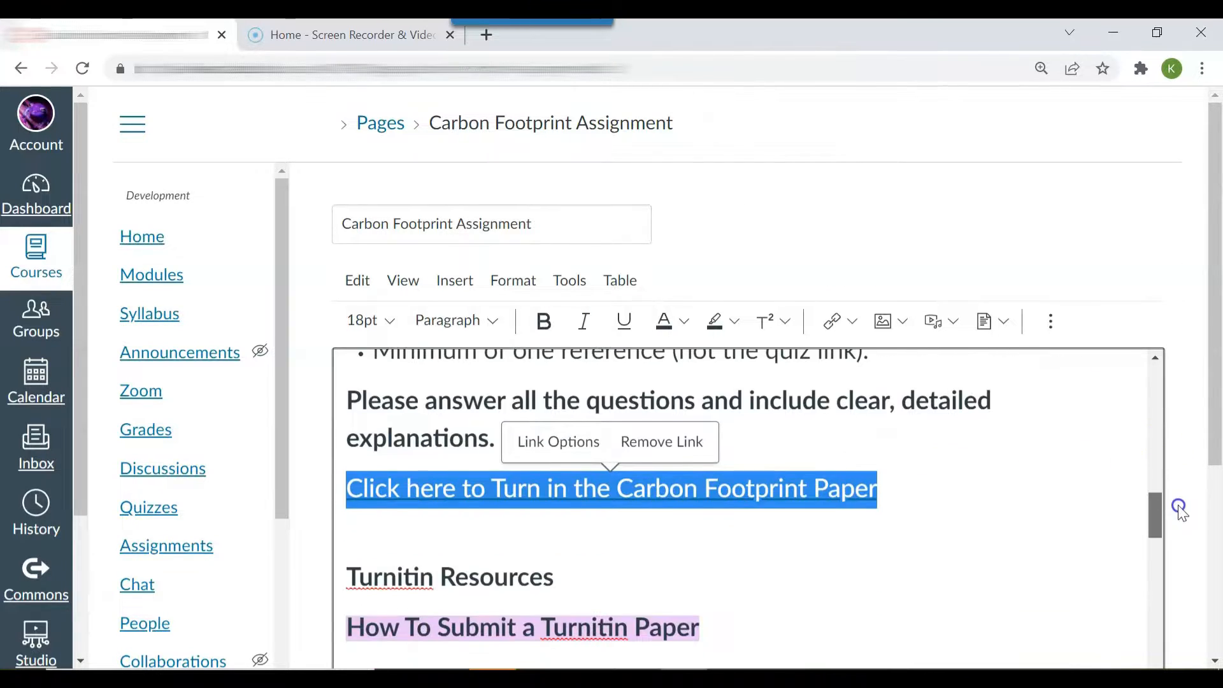
pyautogui.click(1026, 510)
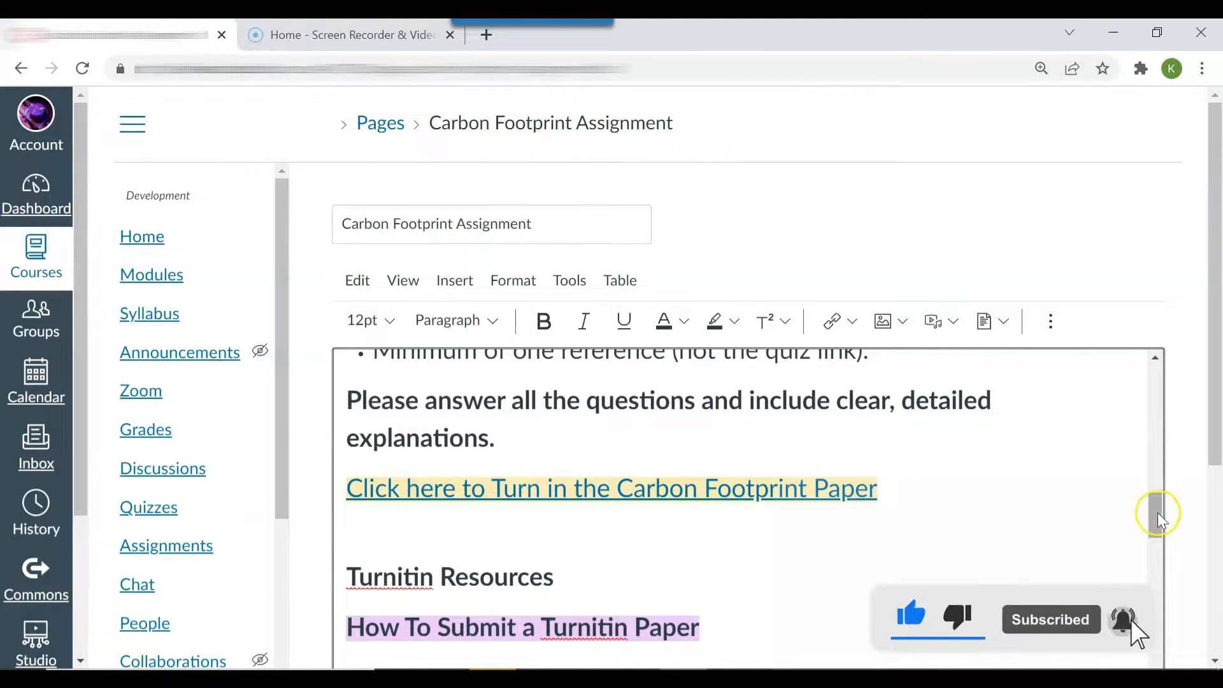
# Copy the YouTube iframe embed code written under the heading "How To Submit a Turnitin Paper".
pyautogui.moveTo(1158, 515); pyautogui.dragTo(1168, 544)
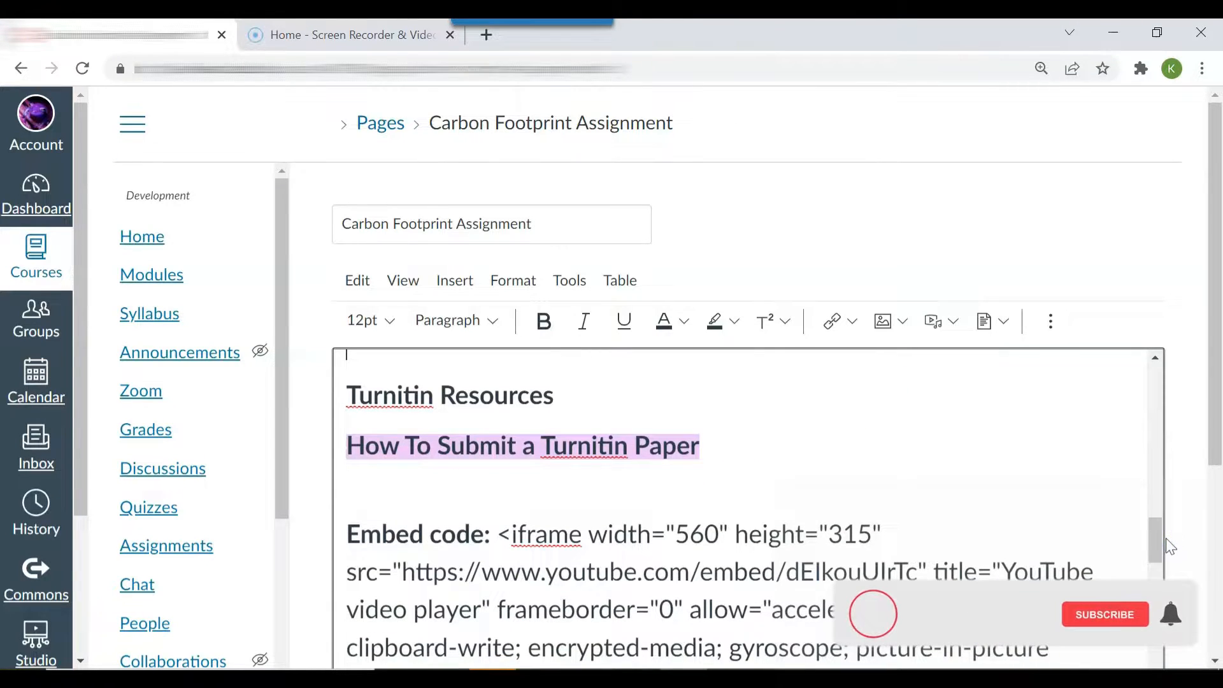
pyautogui.moveTo(1156, 539); pyautogui.dragTo(1155, 548)
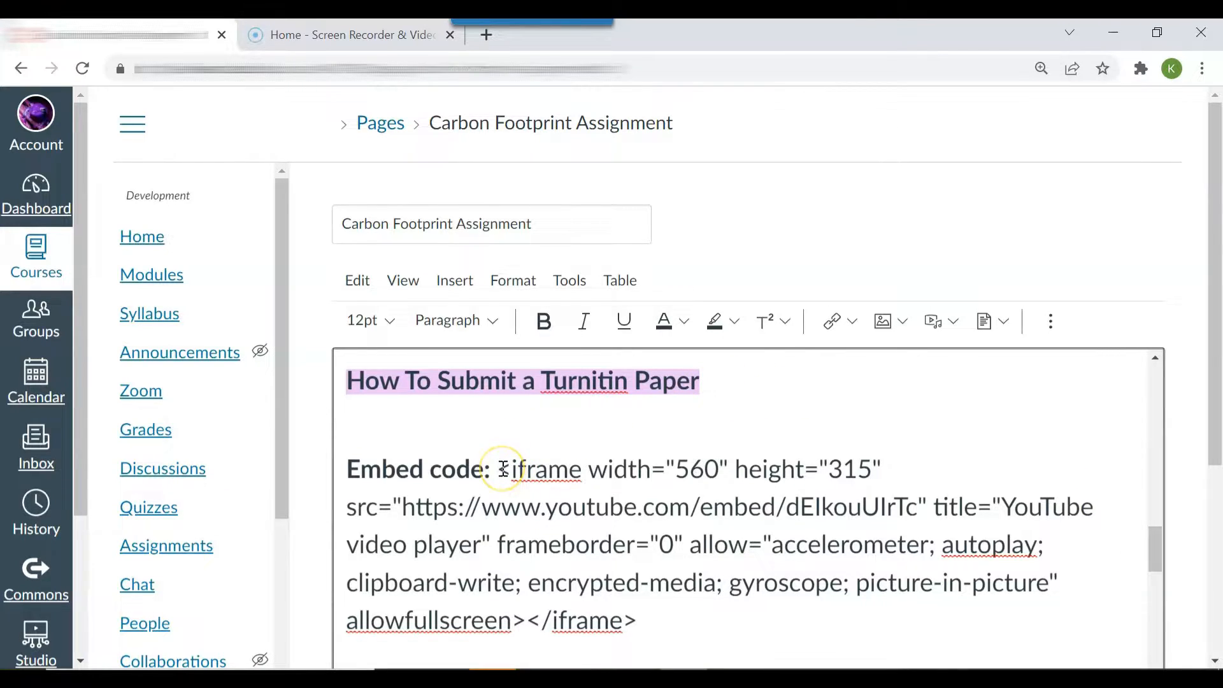
pyautogui.moveTo(497, 468); pyautogui.dragTo(659, 616)
pyautogui.hotkey('ctrl', 'c')
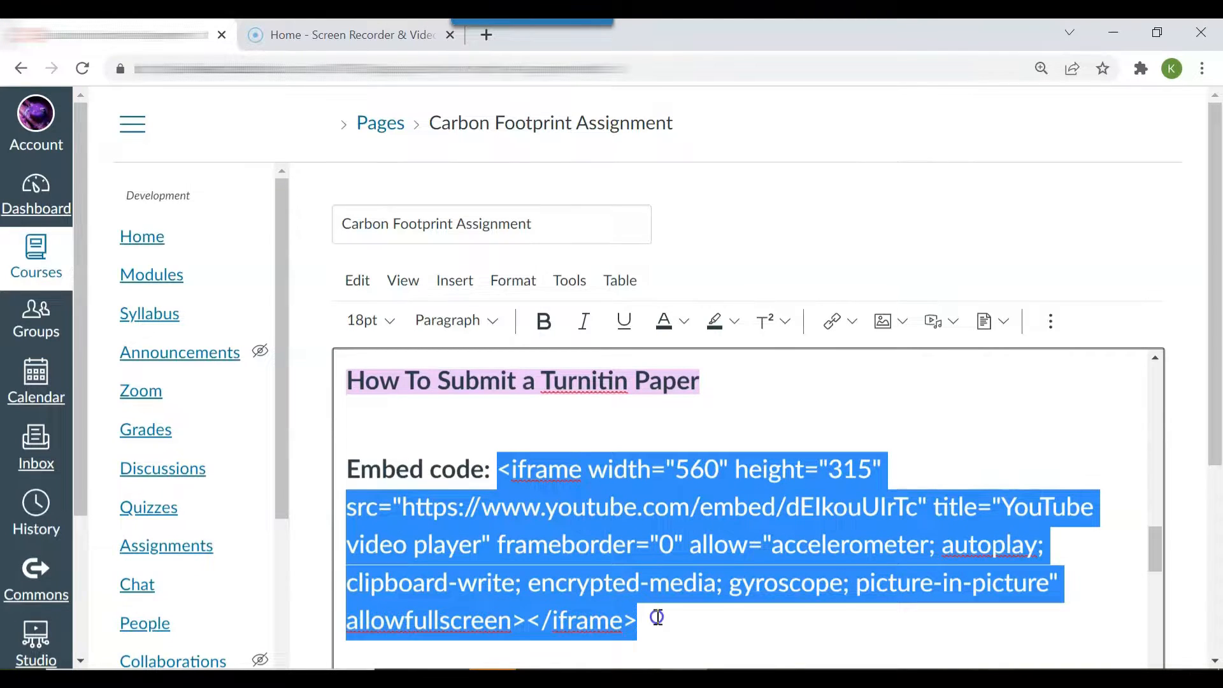
# Embed the YouTube video from the copied iframe code on a new line below the embed code text.
pyautogui.click(657, 617)
pyautogui.press('Return')
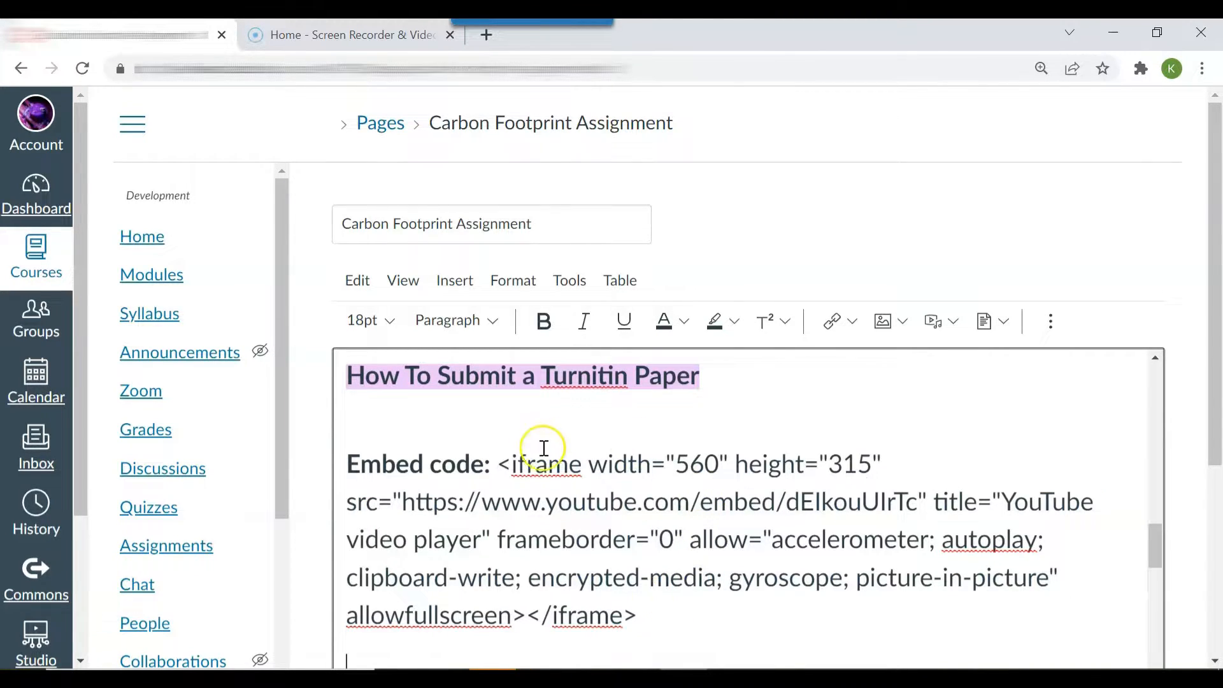
pyautogui.click(1055, 320)
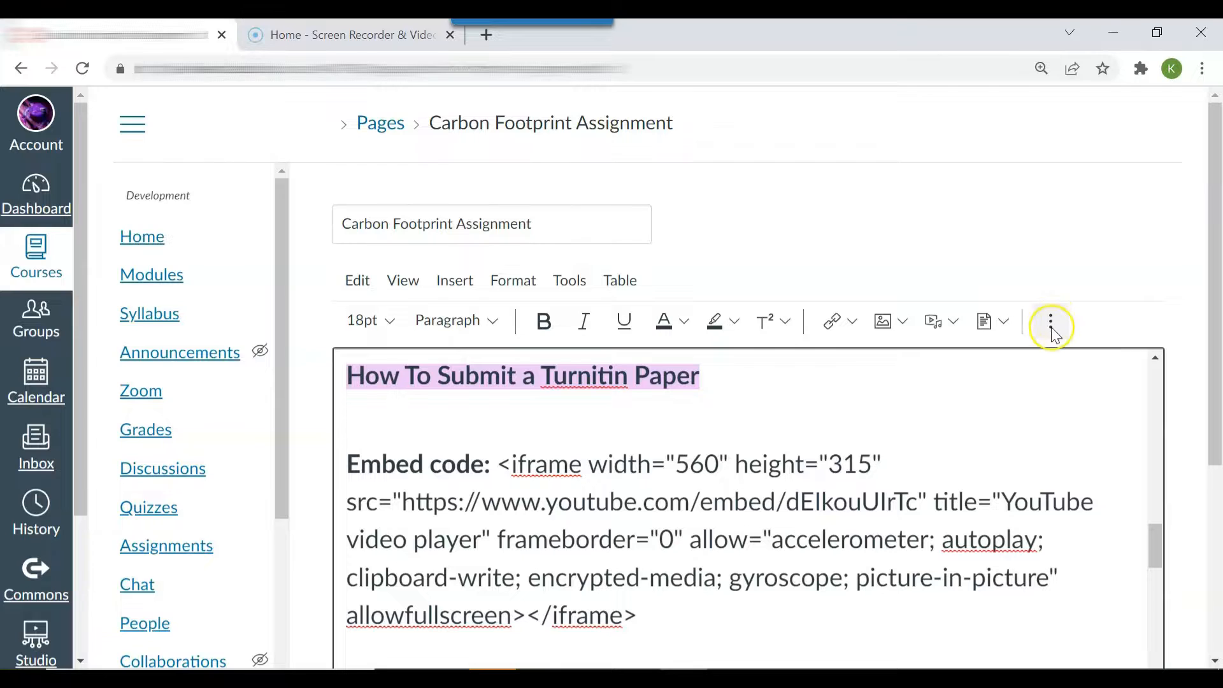
pyautogui.click(1052, 323)
pyautogui.click(1044, 360)
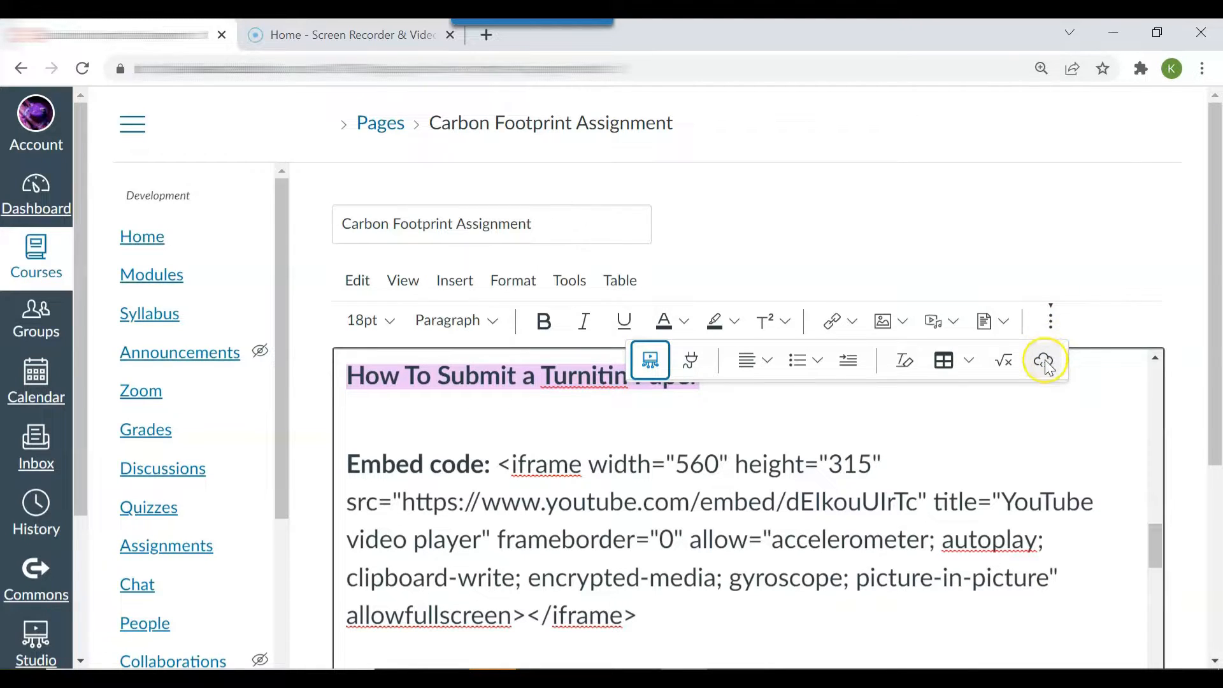
pyautogui.click(699, 385)
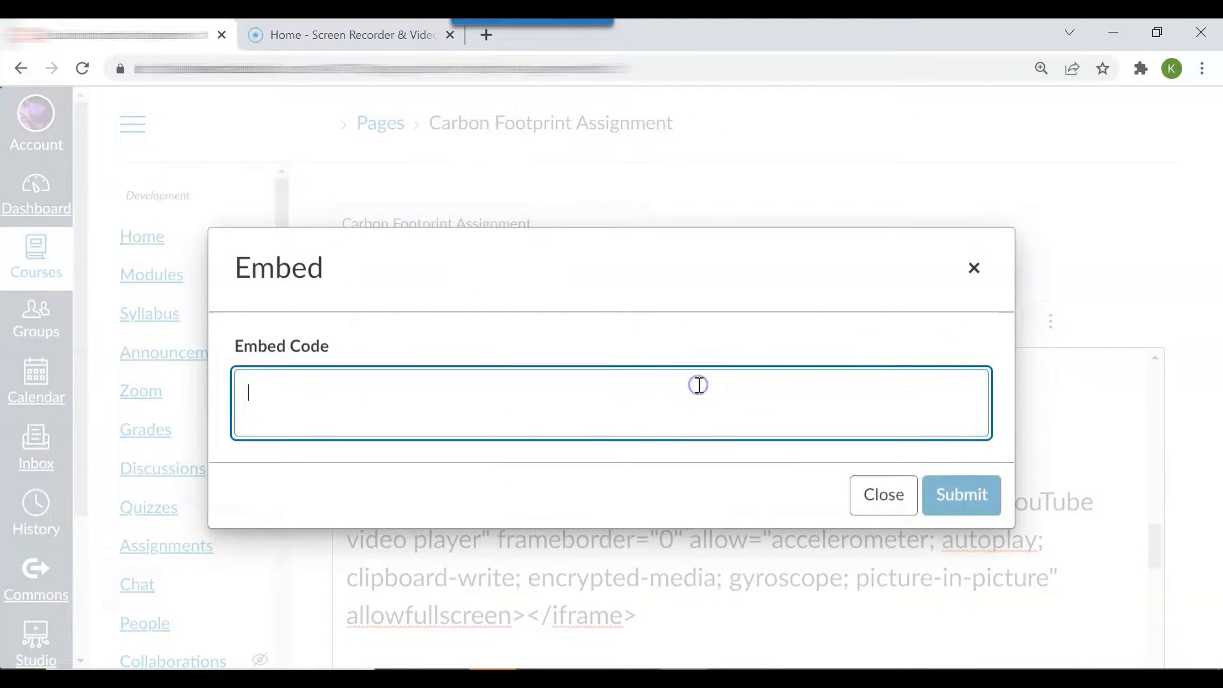
pyautogui.hotkey('ctrl', 'v')
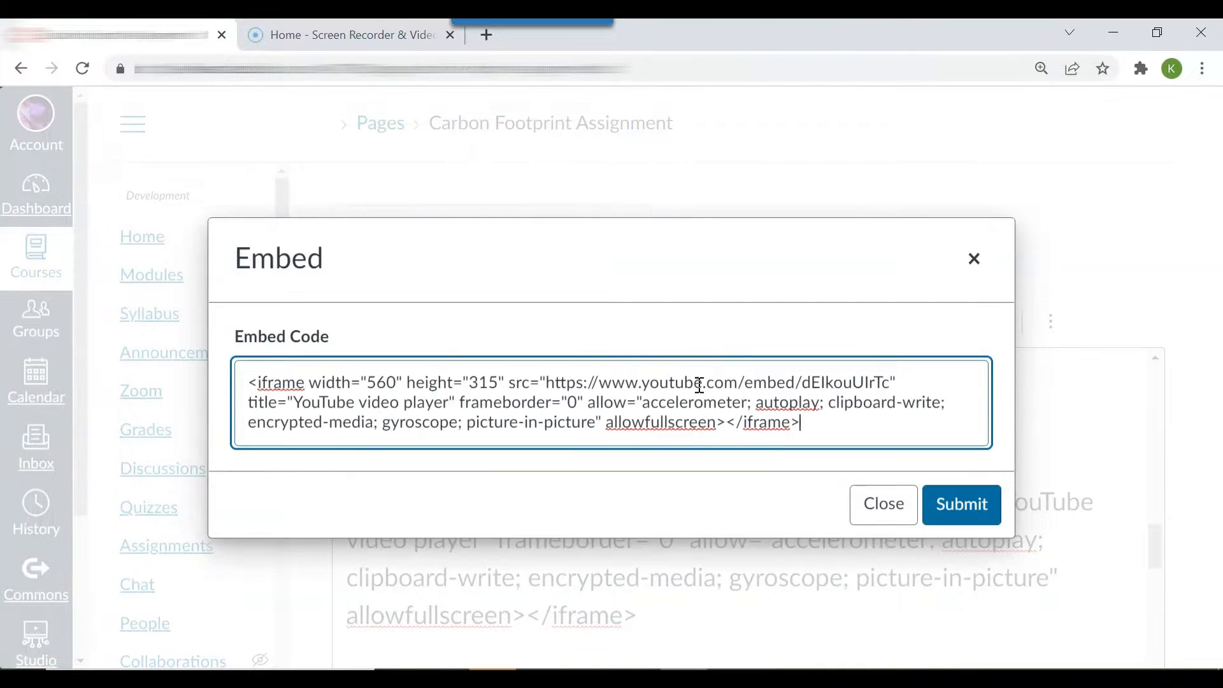
pyautogui.click(959, 504)
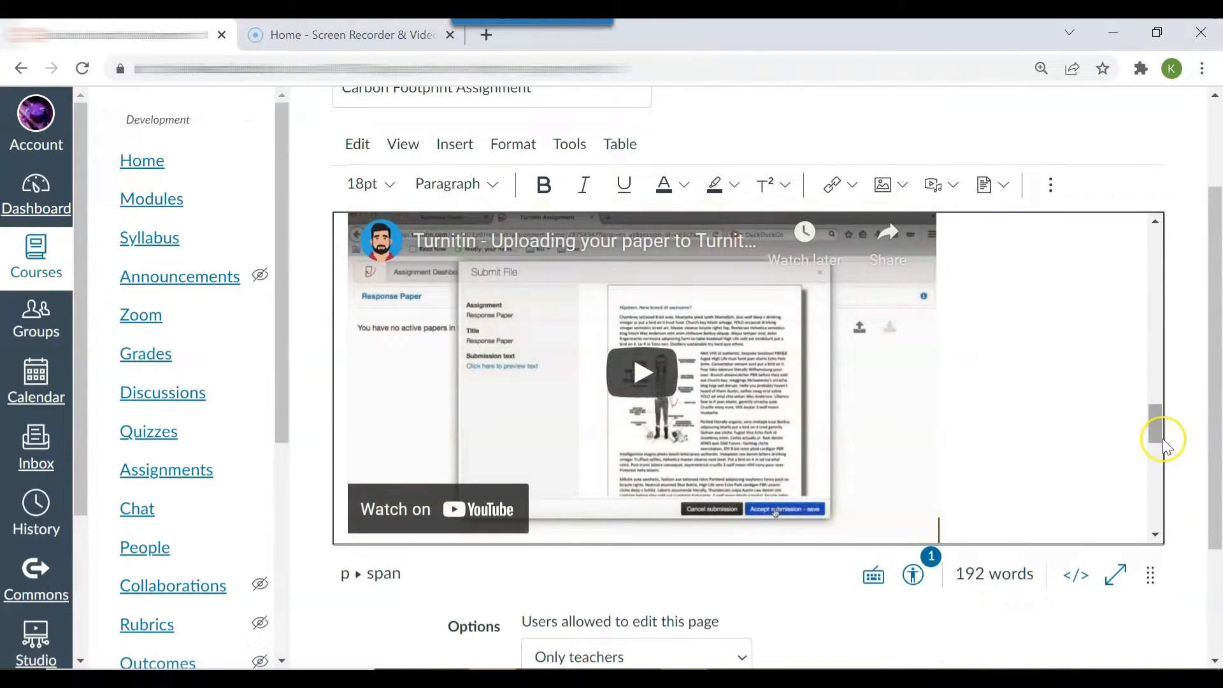
# Delete the embed code text and the blank lines between "How To Submit a Turnitin Paper" and the embedded video.
pyautogui.moveTo(1161, 440); pyautogui.dragTo(1156, 418)
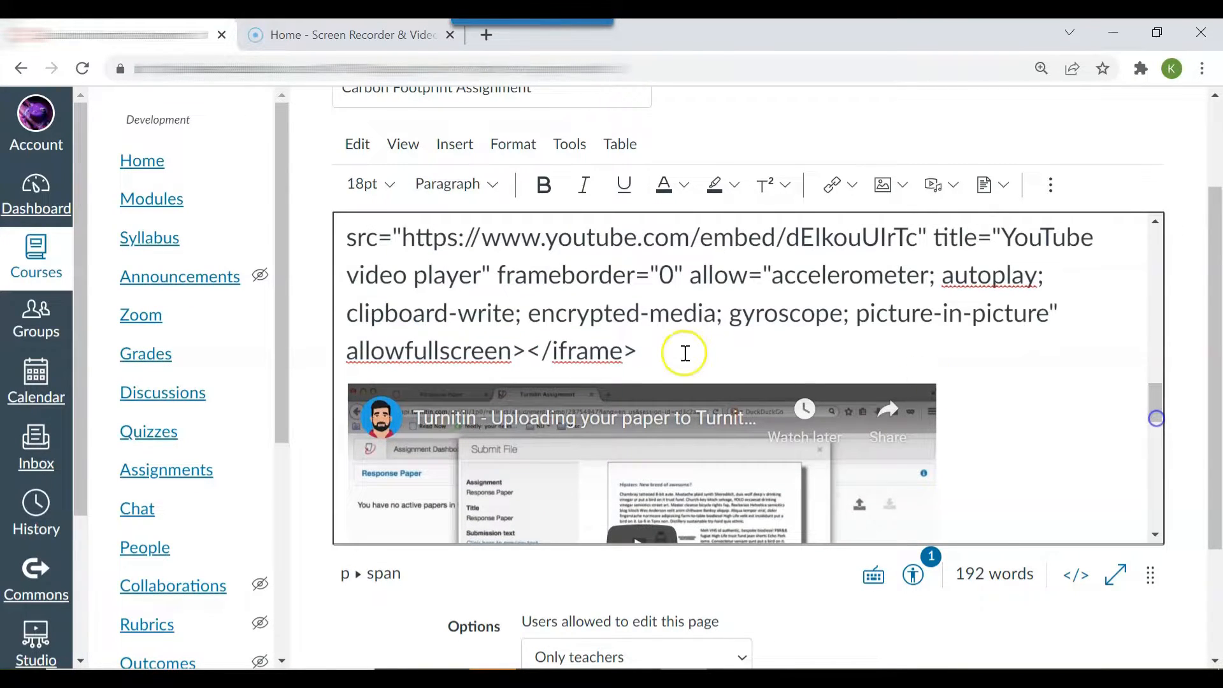
pyautogui.moveTo(644, 349); pyautogui.dragTo(352, 319)
pyautogui.press('BackSpace')
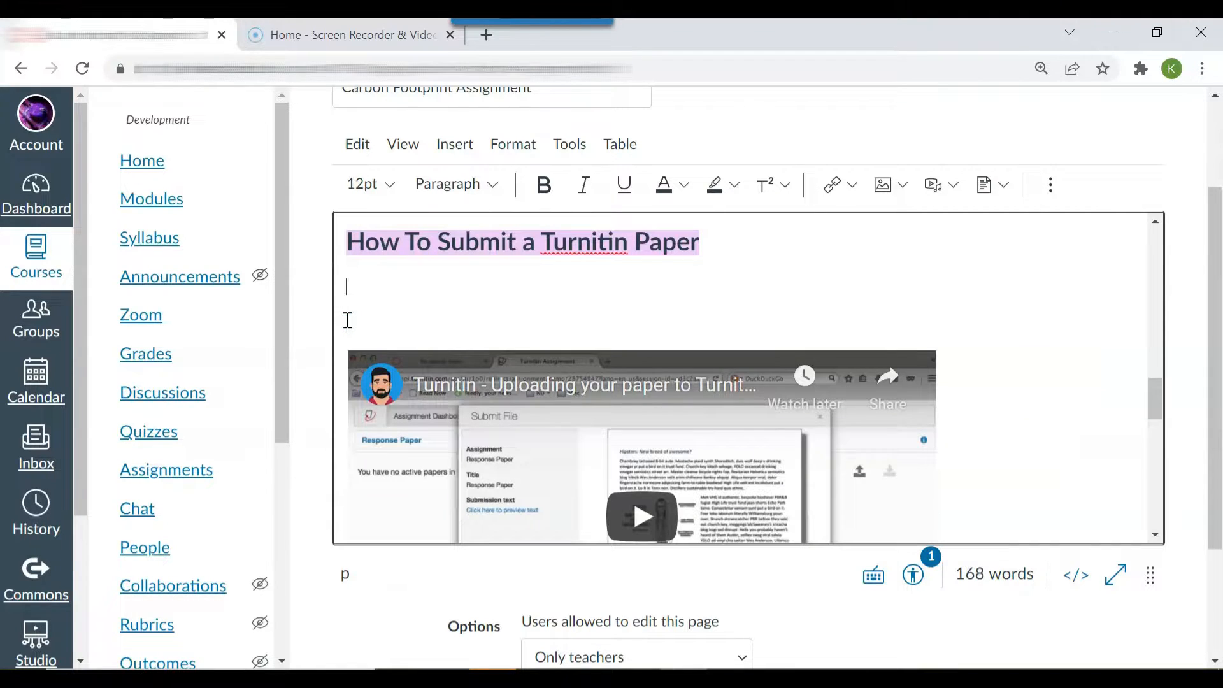
pyautogui.press('Delete')
pyautogui.press('BackSpace')
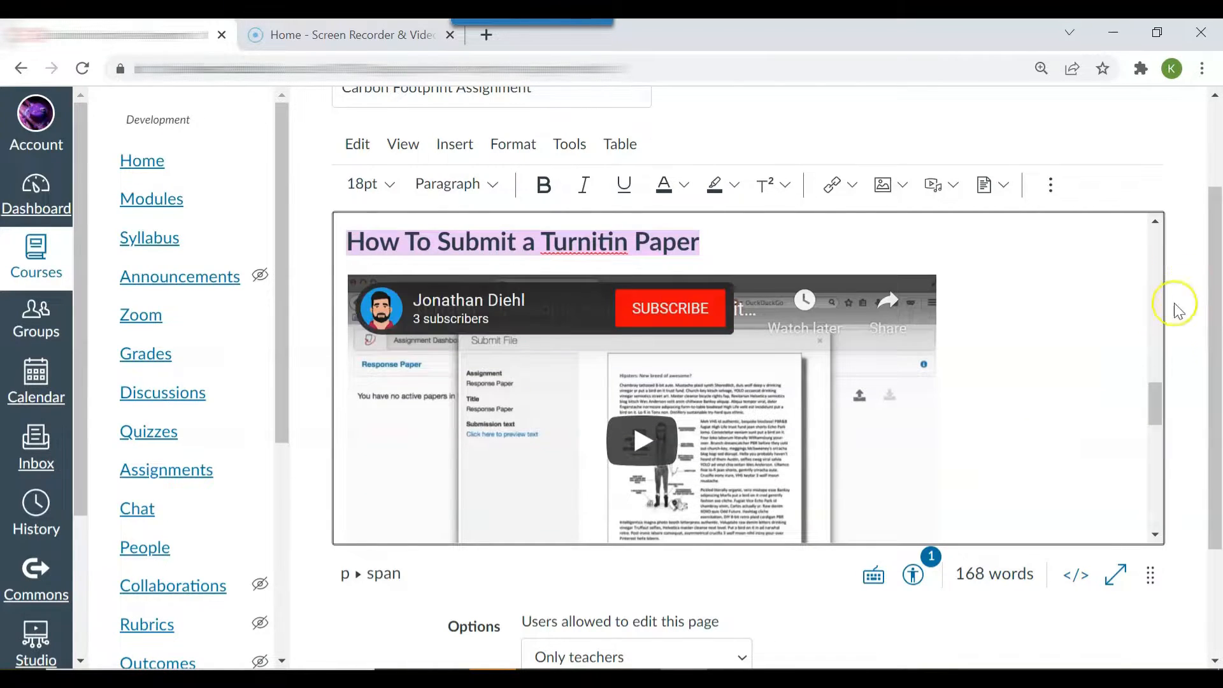
pyautogui.moveTo(1149, 417); pyautogui.dragTo(1148, 457)
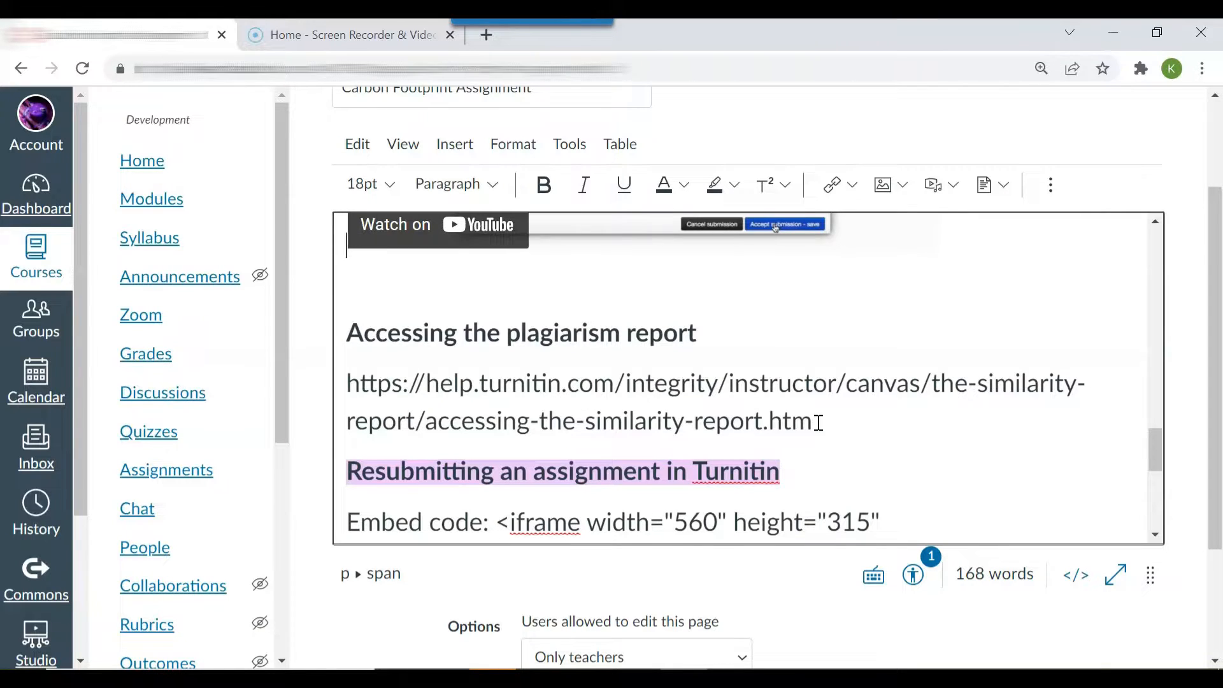
pyautogui.moveTo(819, 423); pyautogui.dragTo(348, 381)
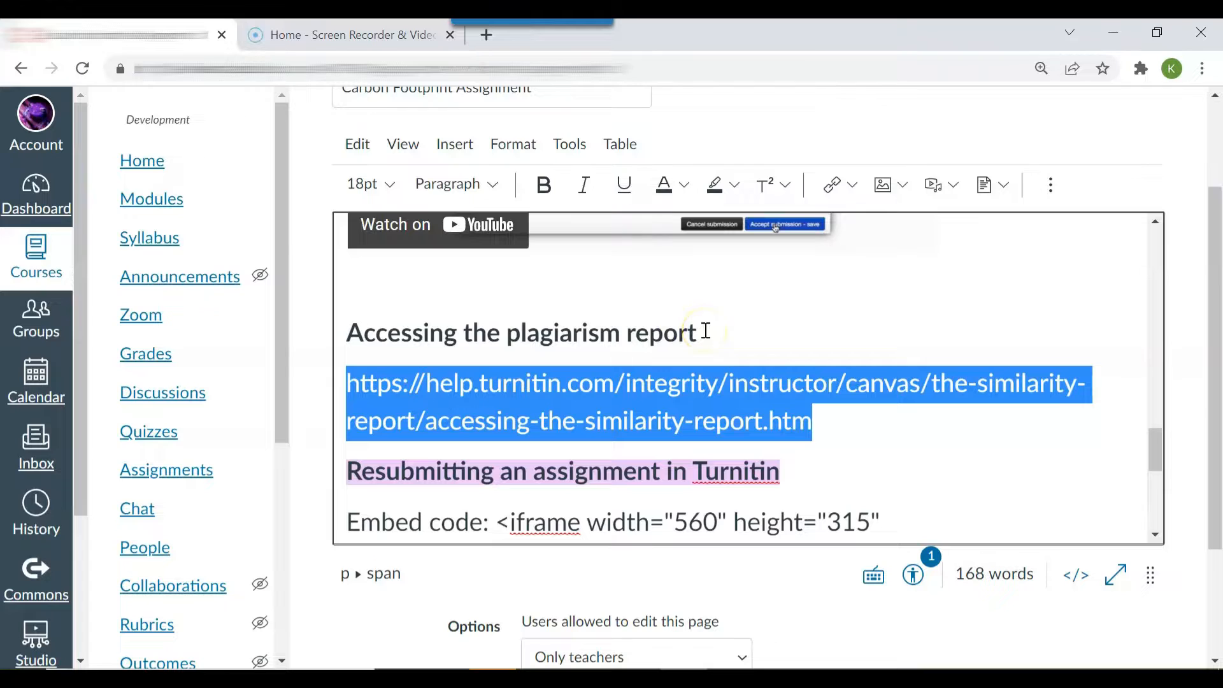
pyautogui.moveTo(706, 330); pyautogui.dragTo(353, 326)
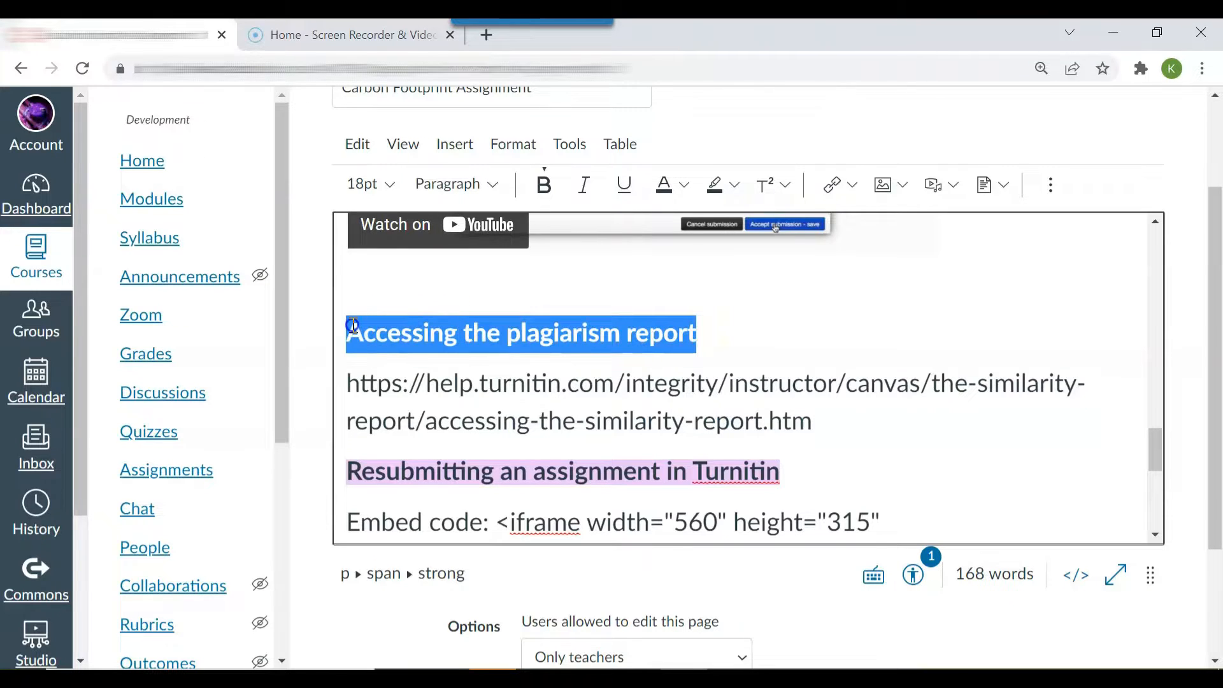
pyautogui.click(850, 190)
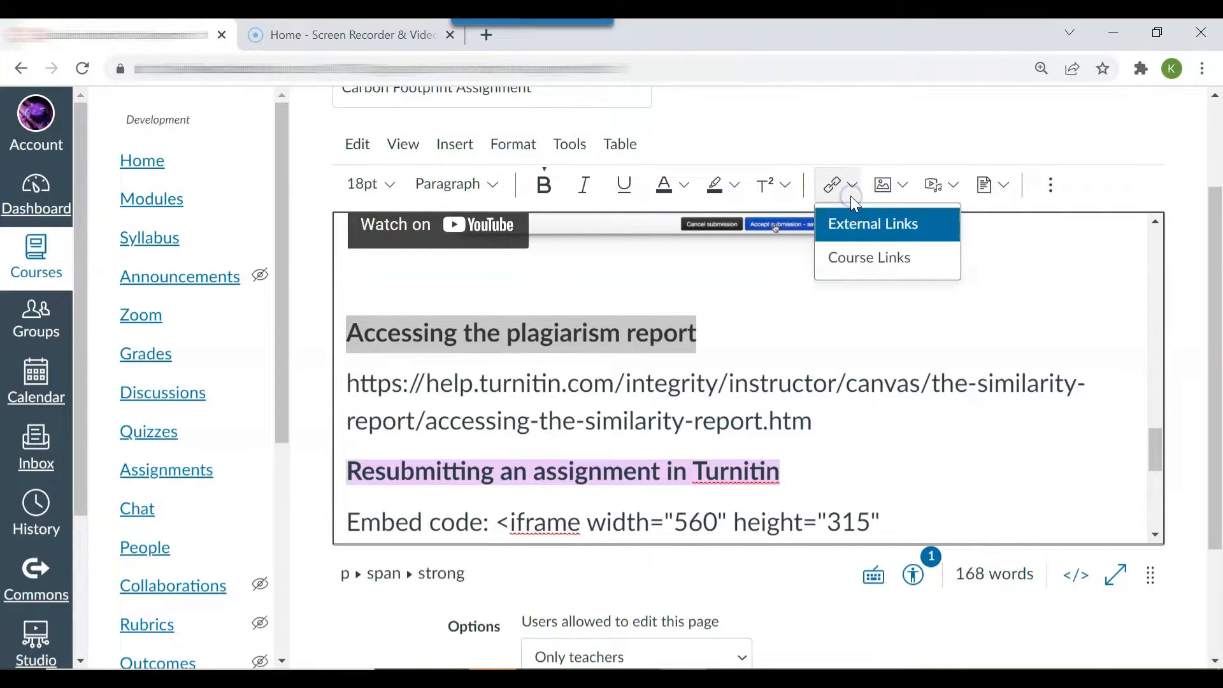
pyautogui.click(849, 226)
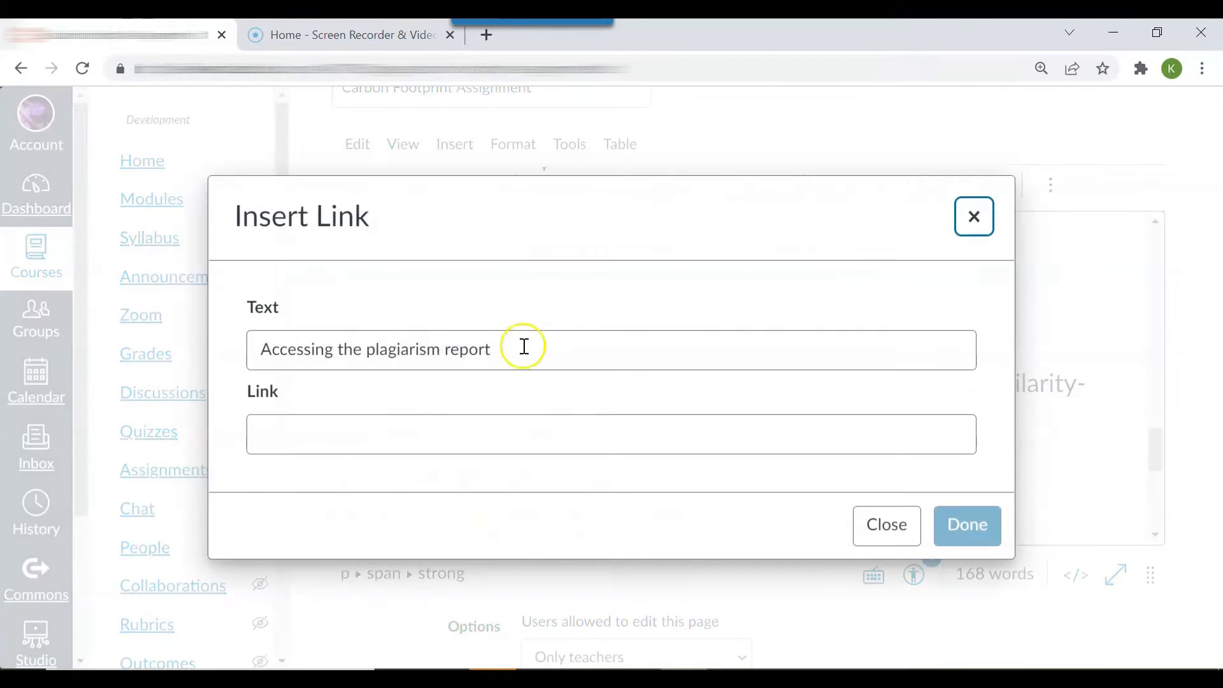
pyautogui.click(476, 444)
pyautogui.write('https://help.turnitin.com/integrity/instructor/canvas/the-similarity-report/accessing-the-similarity-report.html')
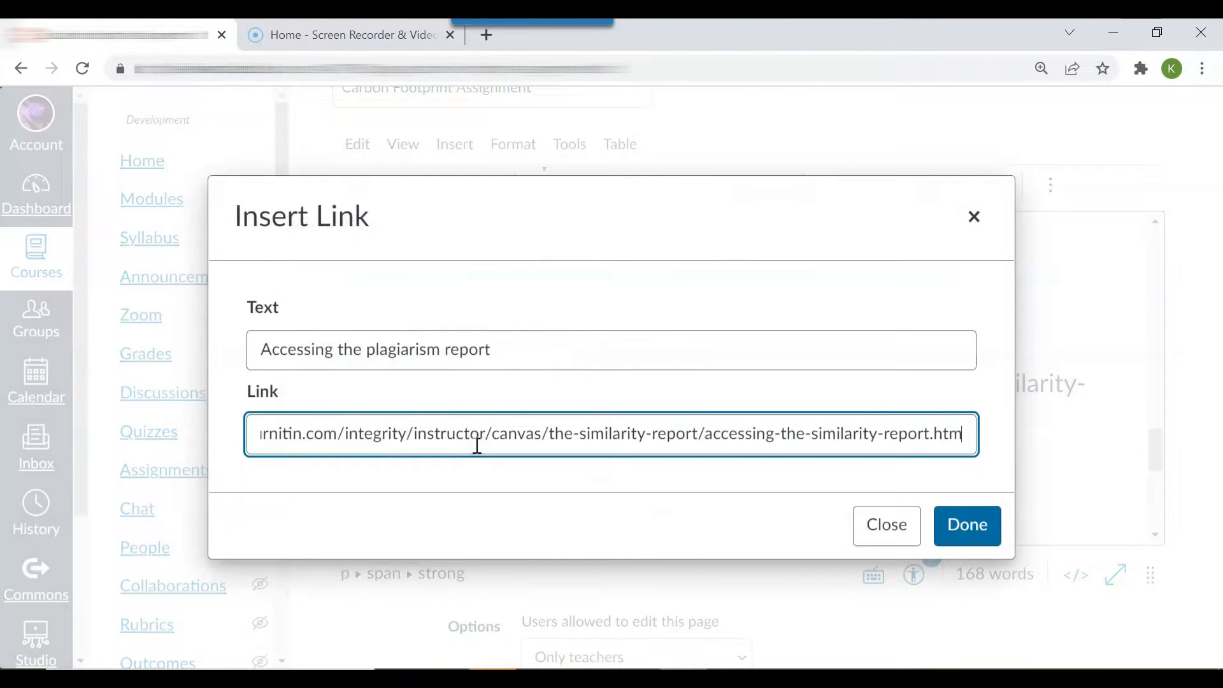
pyautogui.click(967, 532)
pyautogui.moveTo(816, 420); pyautogui.dragTo(301, 392)
pyautogui.press('BackSpace')
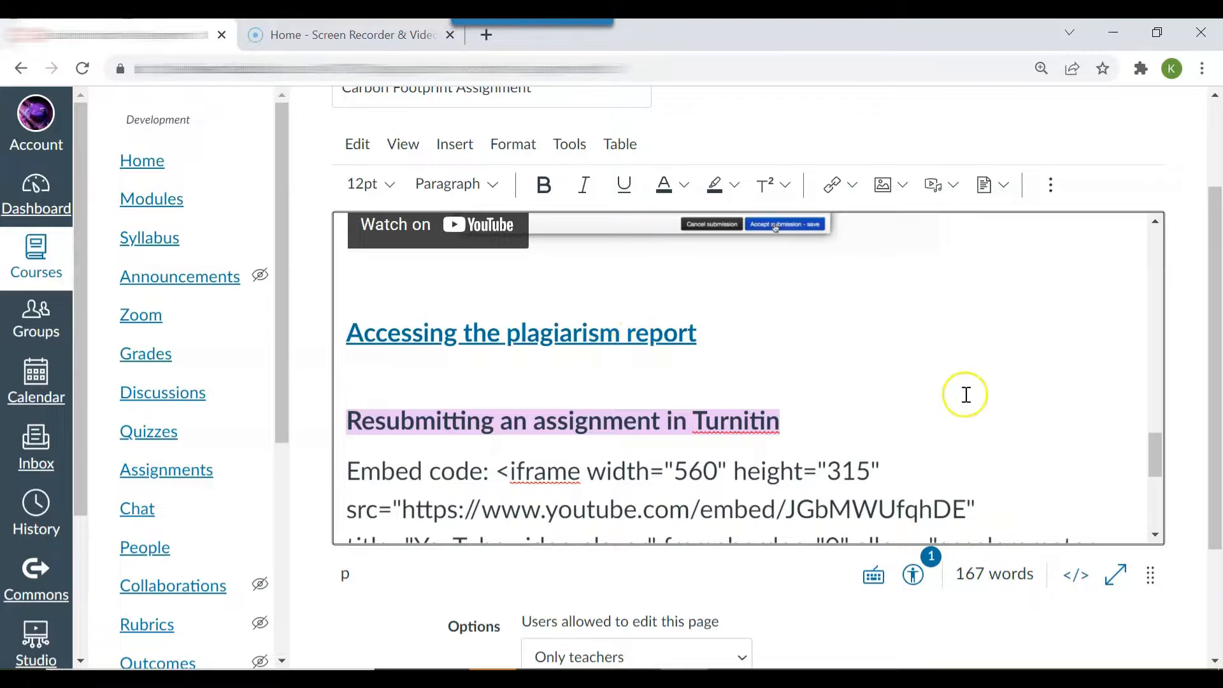
# Embed the YouTube video from the iframe code under "Resubmitting an assignment in Turnitin" on a new line below that code.
pyautogui.moveTo(1147, 441); pyautogui.dragTo(1151, 457)
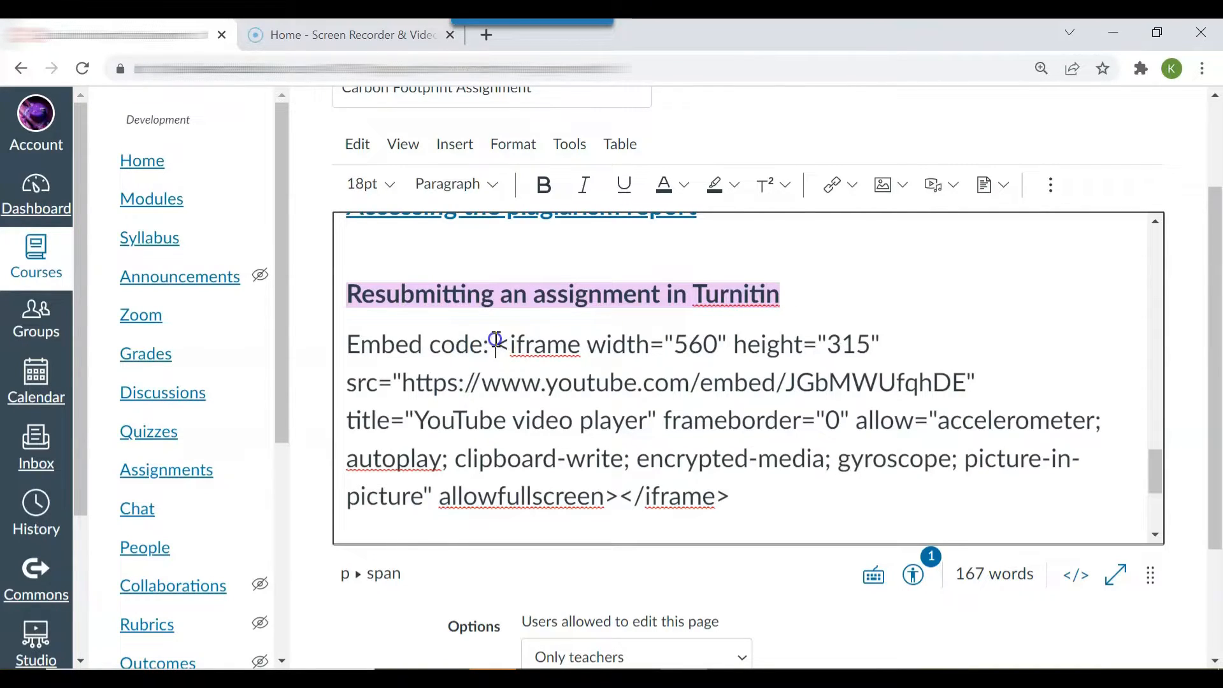
pyautogui.moveTo(496, 345); pyautogui.dragTo(728, 500)
pyautogui.hotkey('ctrl', 'c')
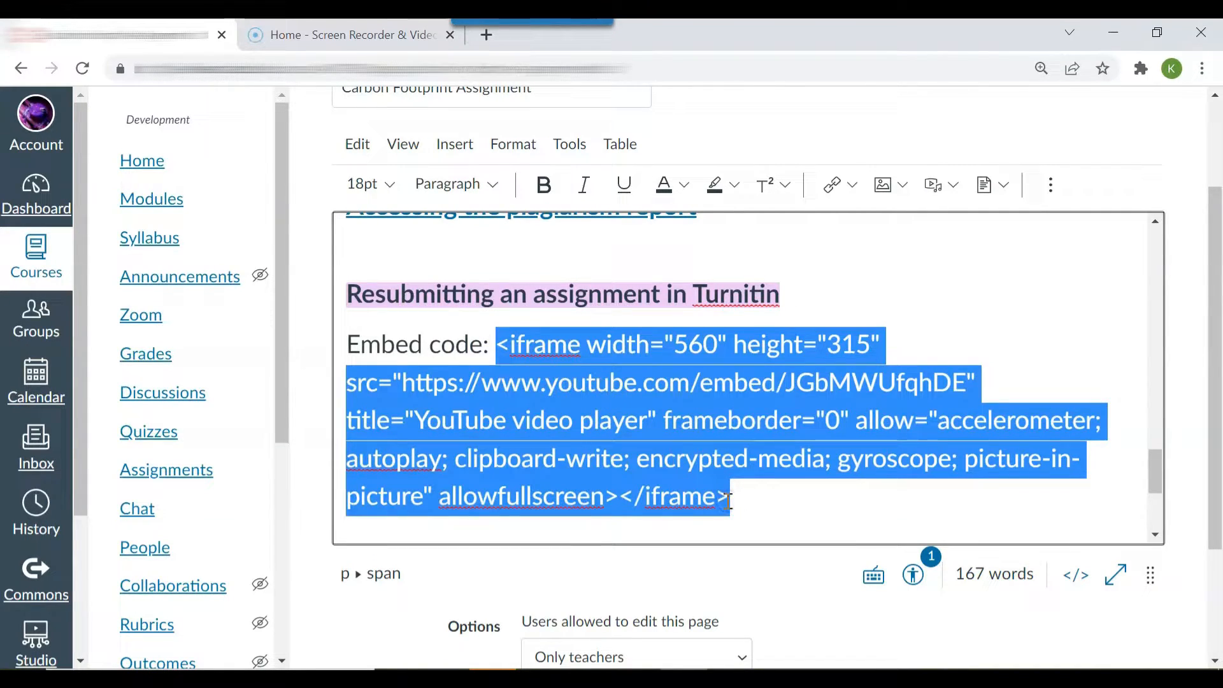
pyautogui.click(772, 503)
pyautogui.press('Return')
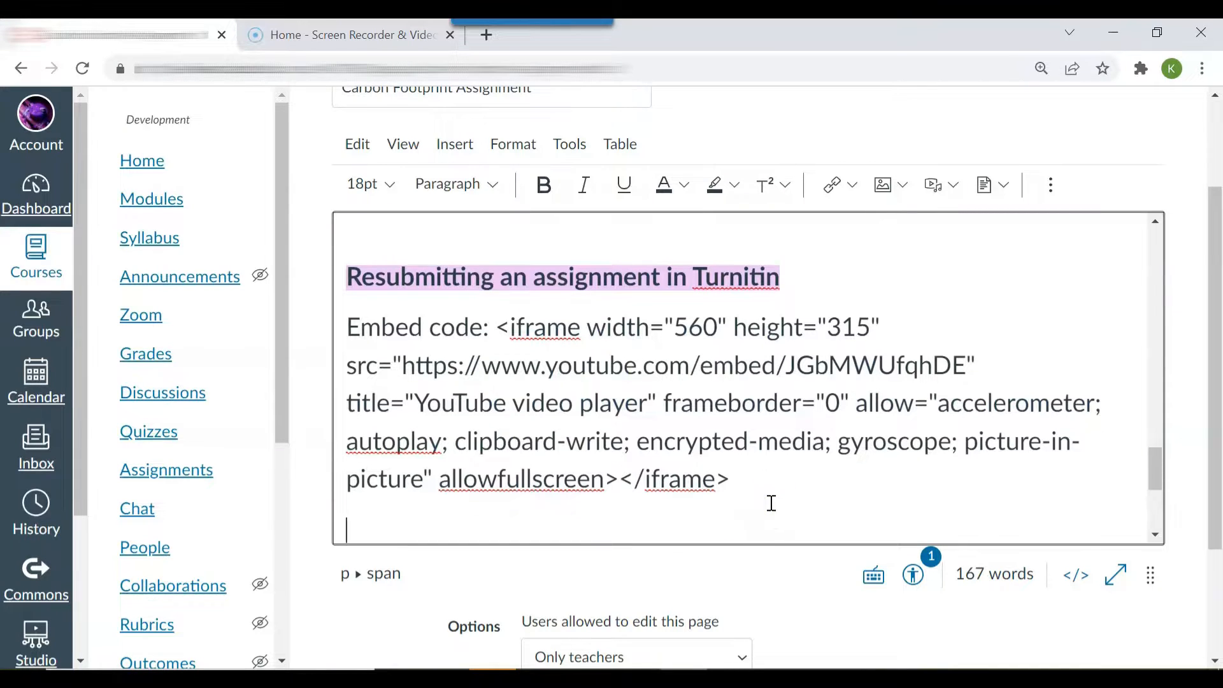
pyautogui.click(1051, 187)
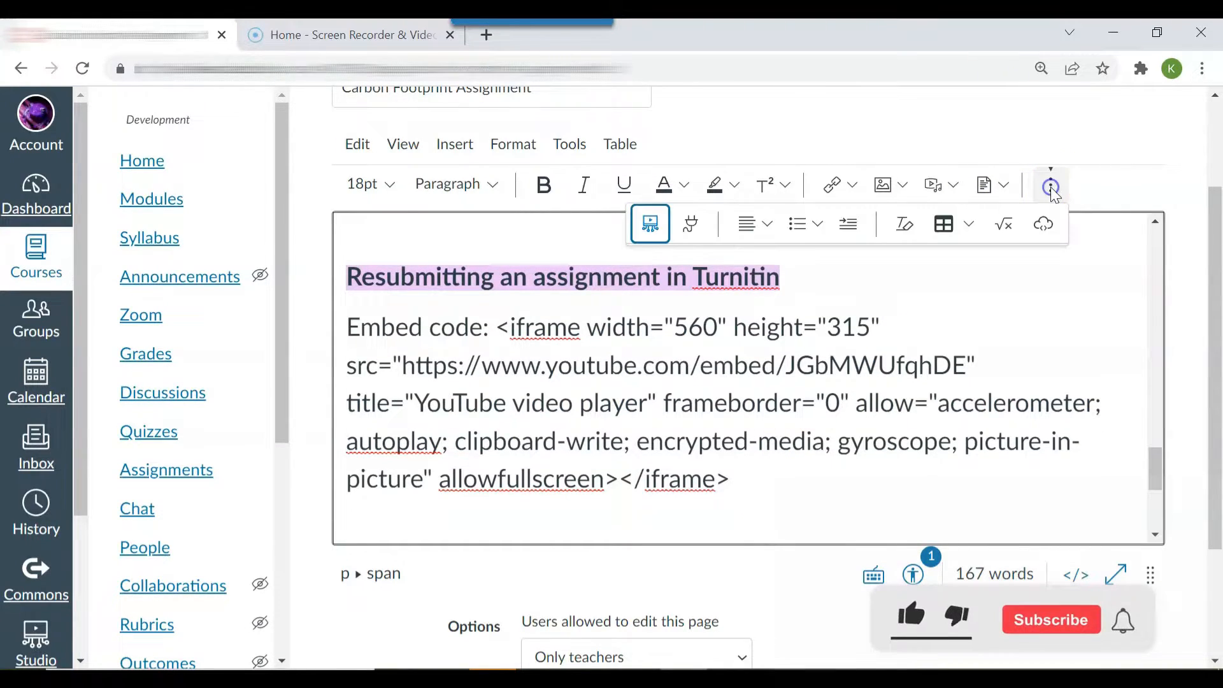
pyautogui.click(1045, 224)
pyautogui.click(526, 396)
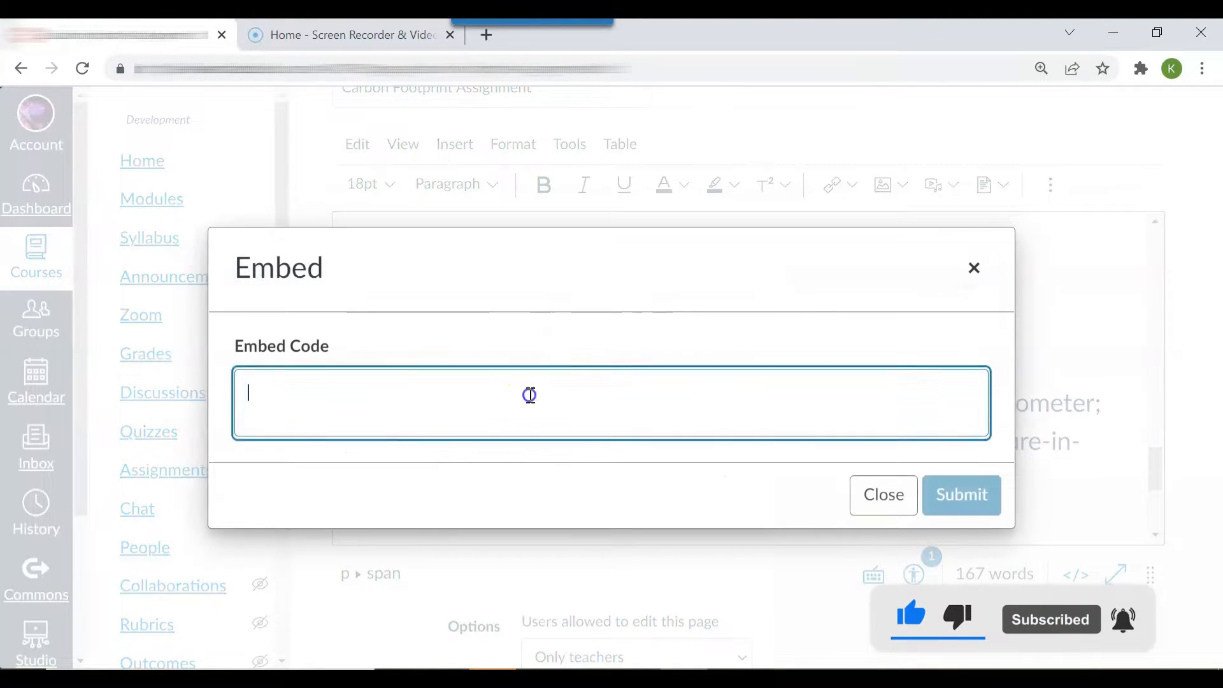
pyautogui.hotkey('ctrl', 'v')
pyautogui.click(952, 507)
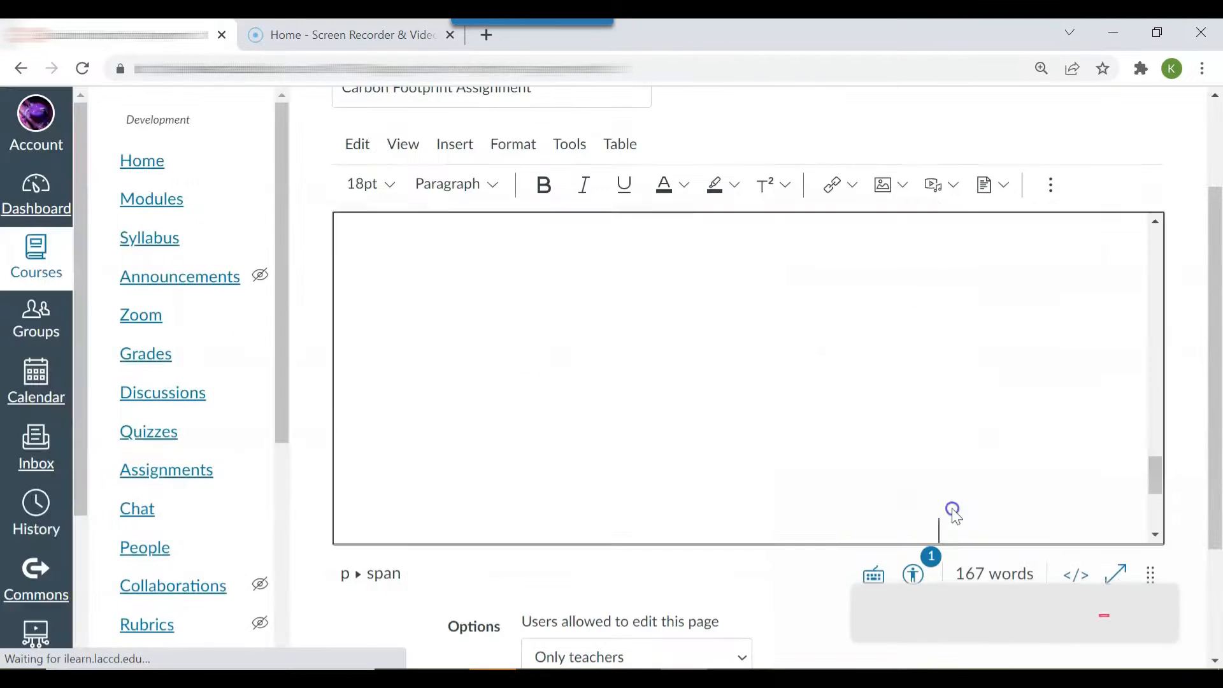
# Delete the embed code text between the heading "Resubmitting an assignment in Turnitin" and the embedded video.
pyautogui.moveTo(1160, 478); pyautogui.dragTo(1154, 443)
pyautogui.moveTo(739, 453); pyautogui.dragTo(351, 300)
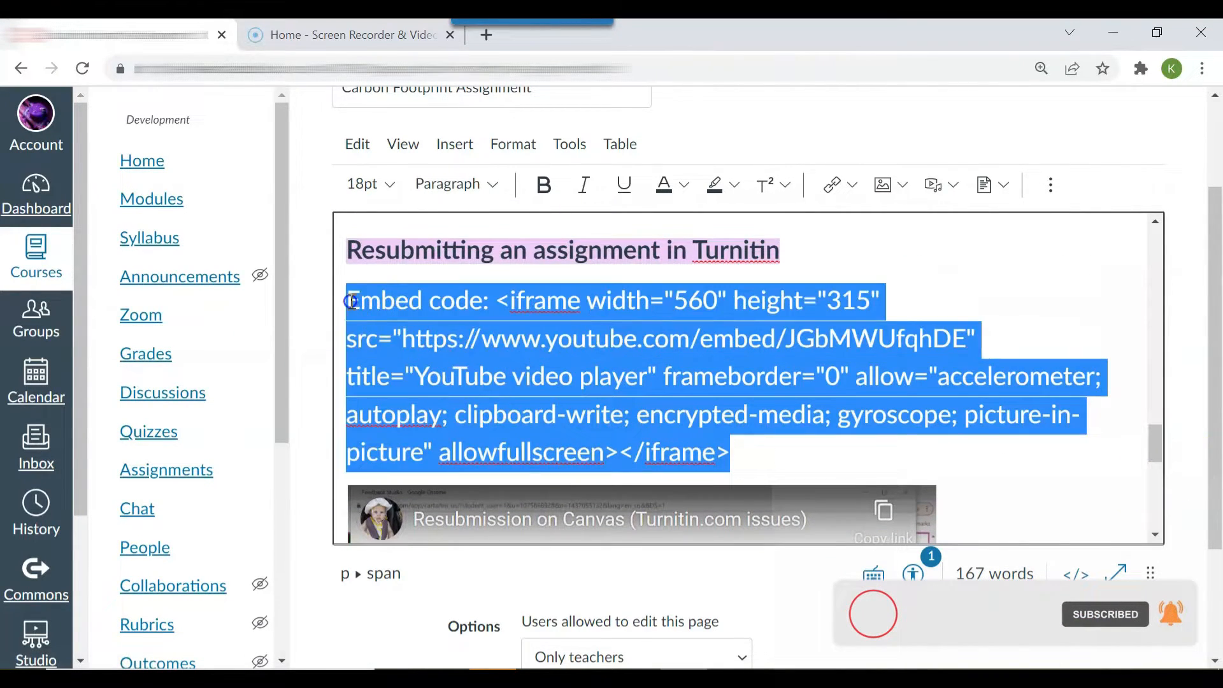
pyautogui.press('BackSpace')
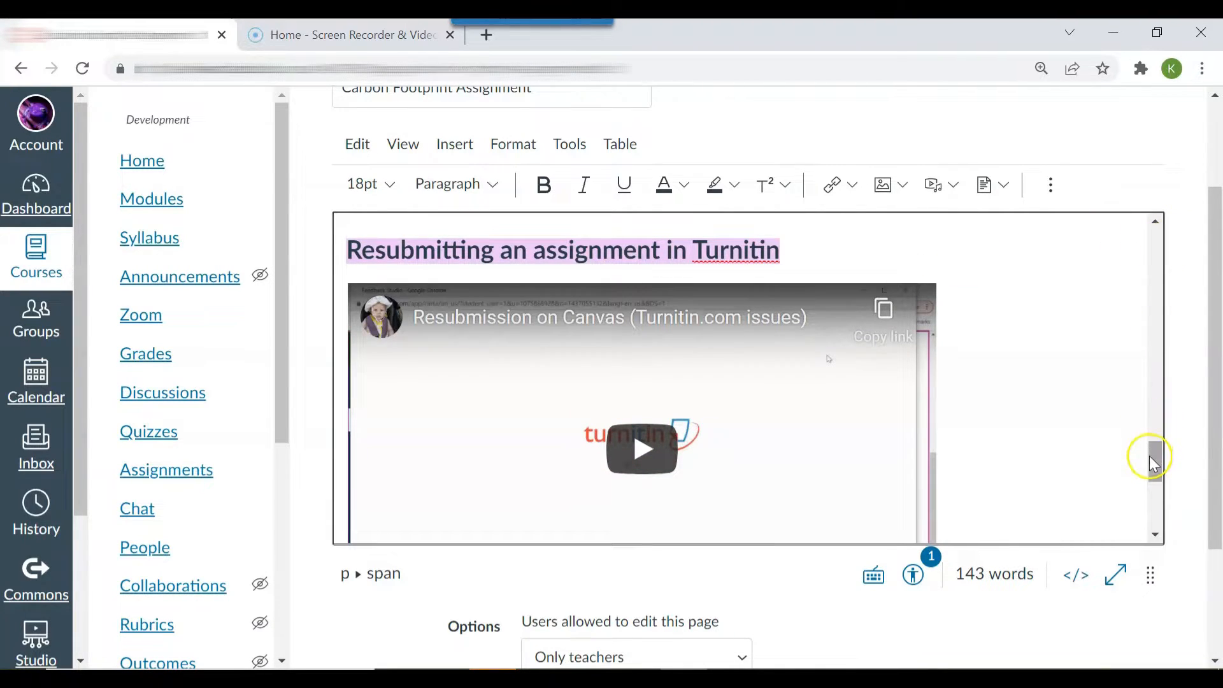
pyautogui.moveTo(1151, 455); pyautogui.dragTo(1152, 500)
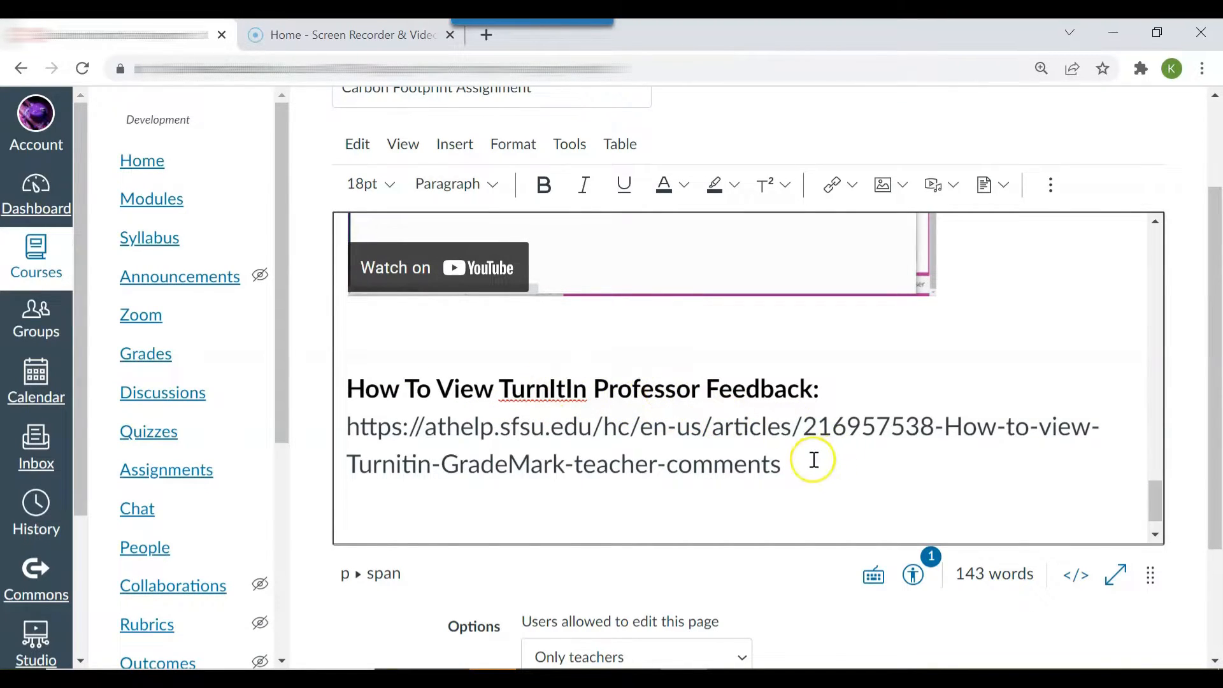
pyautogui.moveTo(810, 460); pyautogui.dragTo(348, 435)
pyautogui.hotkey('ctrl', 'c')
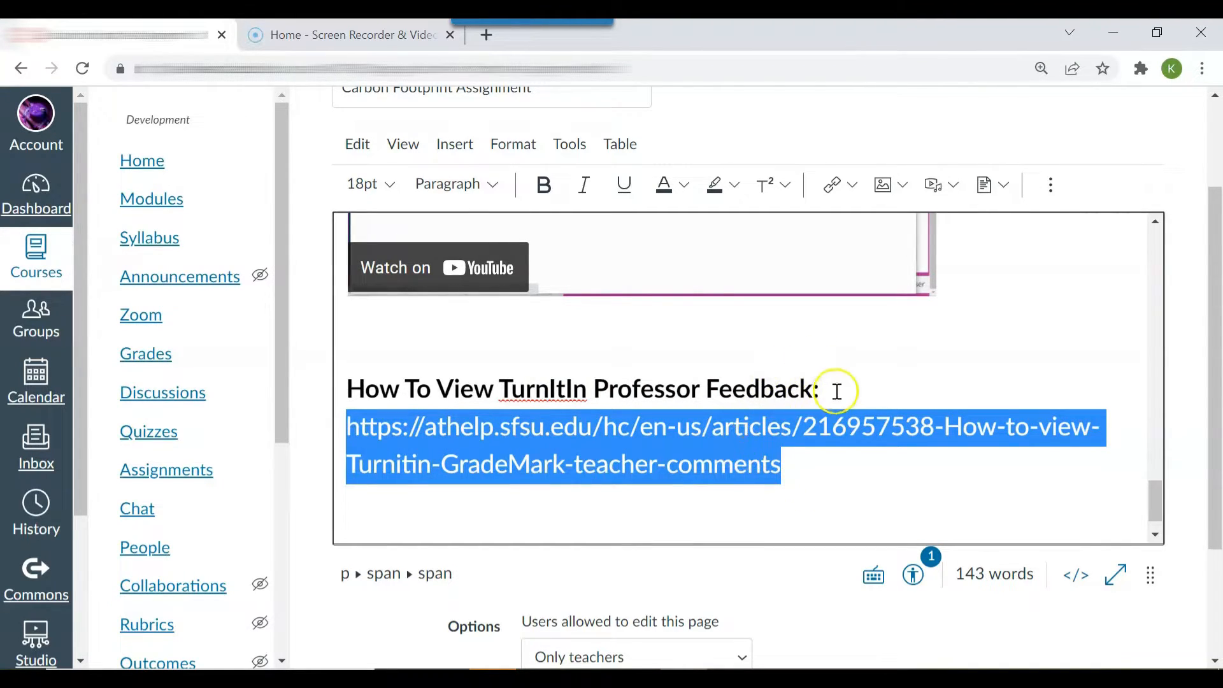
pyautogui.moveTo(828, 388); pyautogui.dragTo(332, 398)
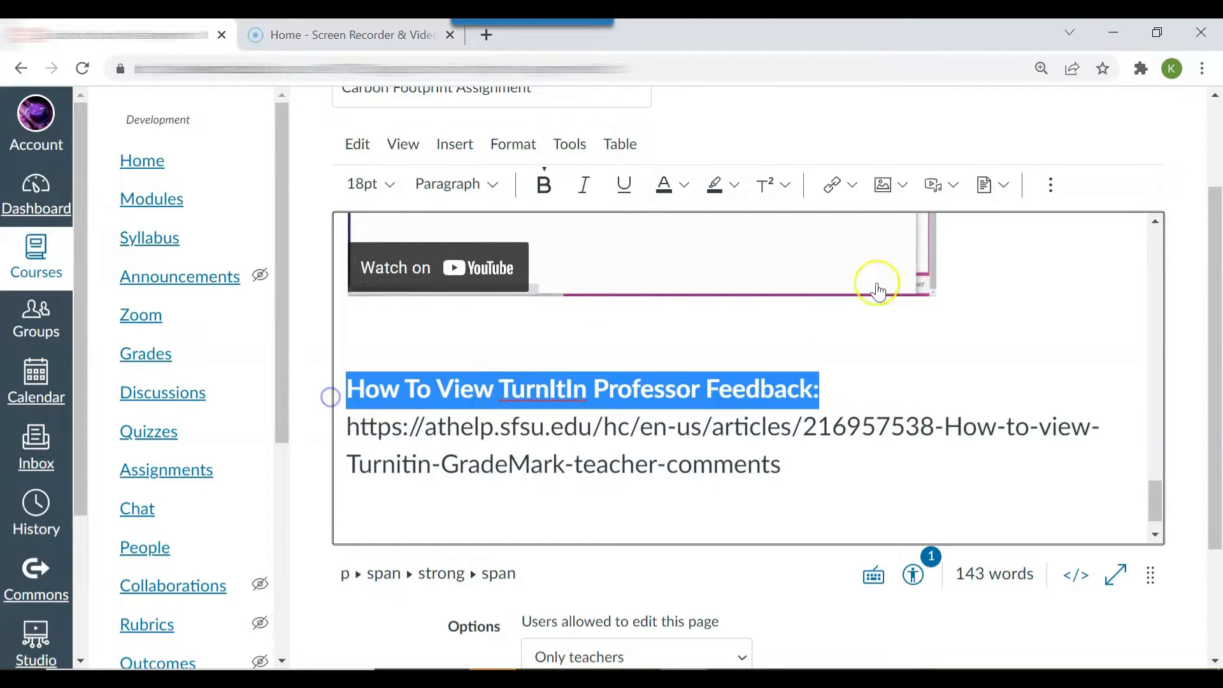
pyautogui.click(852, 184)
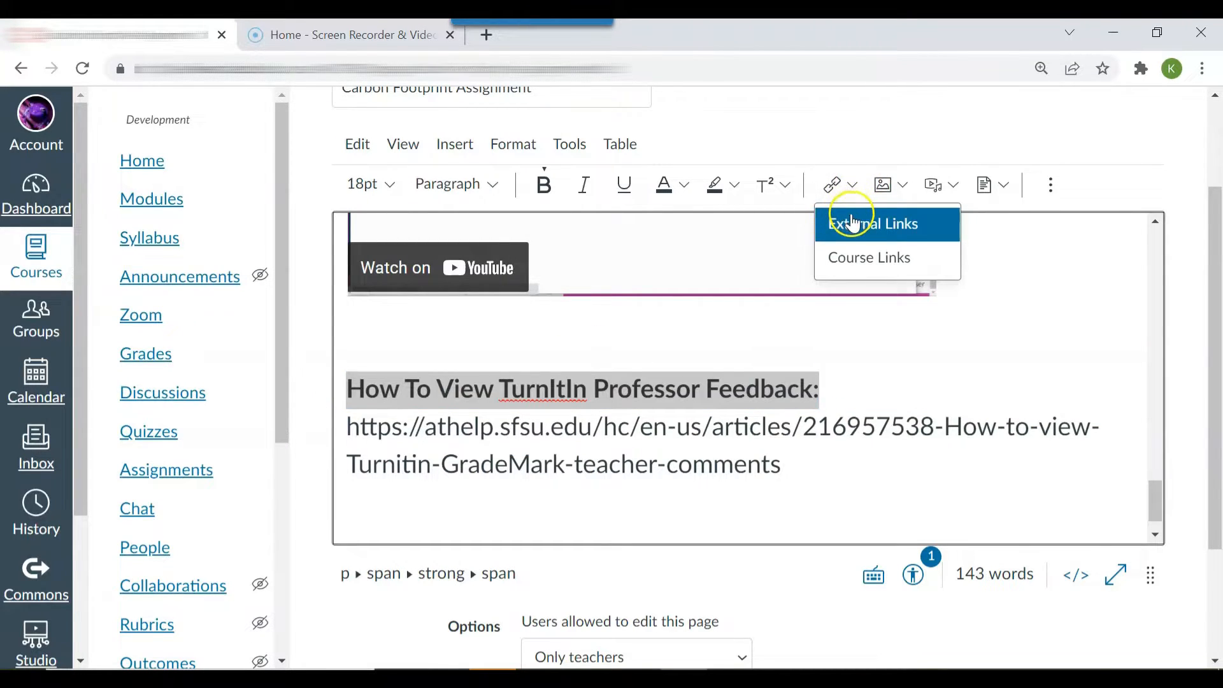
pyautogui.click(853, 224)
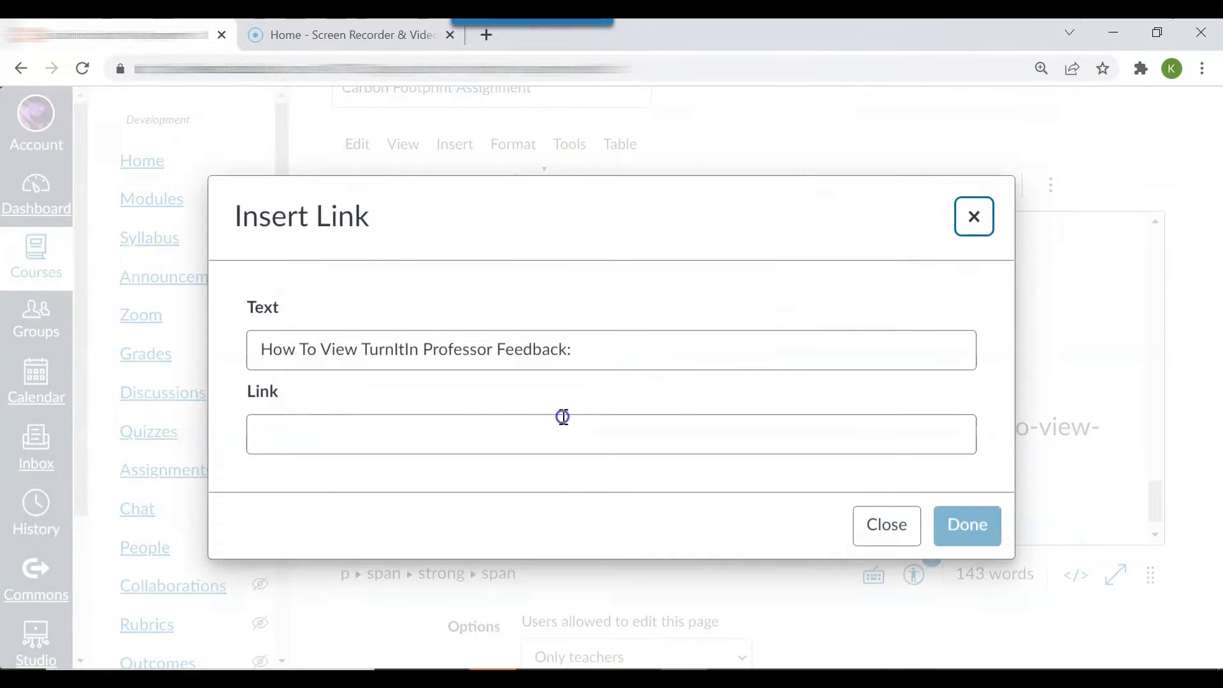
pyautogui.click(563, 419)
pyautogui.hotkey('ctrl', 'v')
pyautogui.click(958, 525)
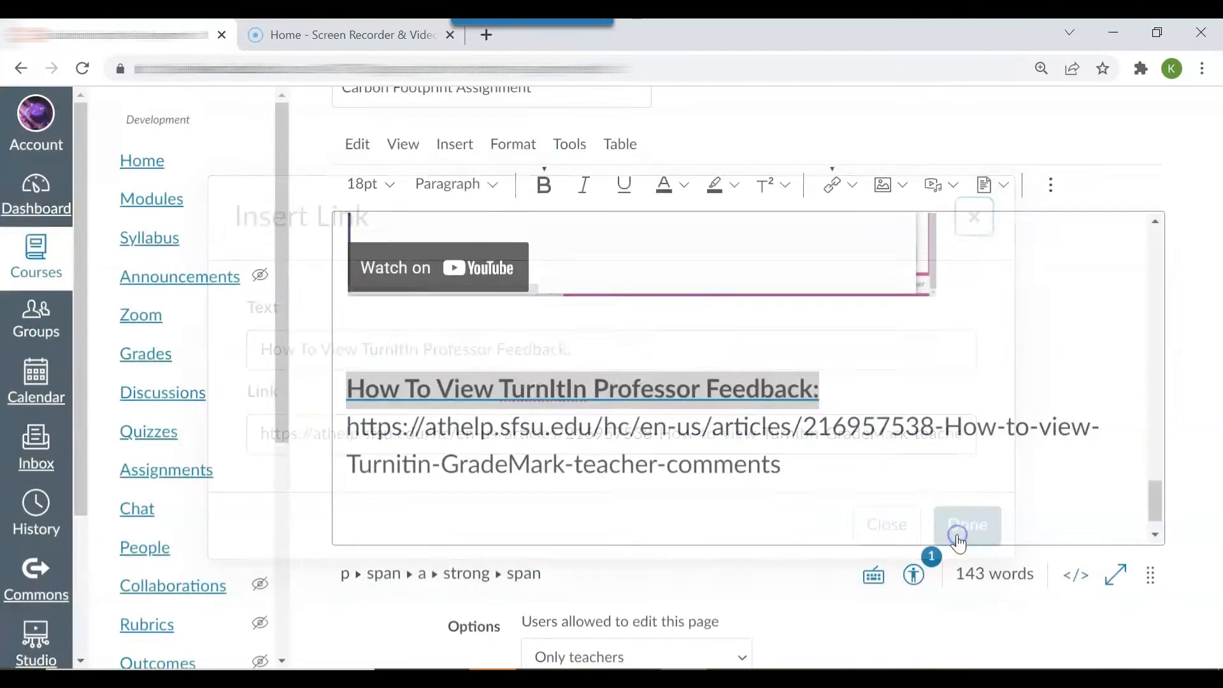
# Delete the plain URL text below "How To View TurnItIn Professor Feedback:" and save the page.
pyautogui.moveTo(807, 469); pyautogui.dragTo(327, 435)
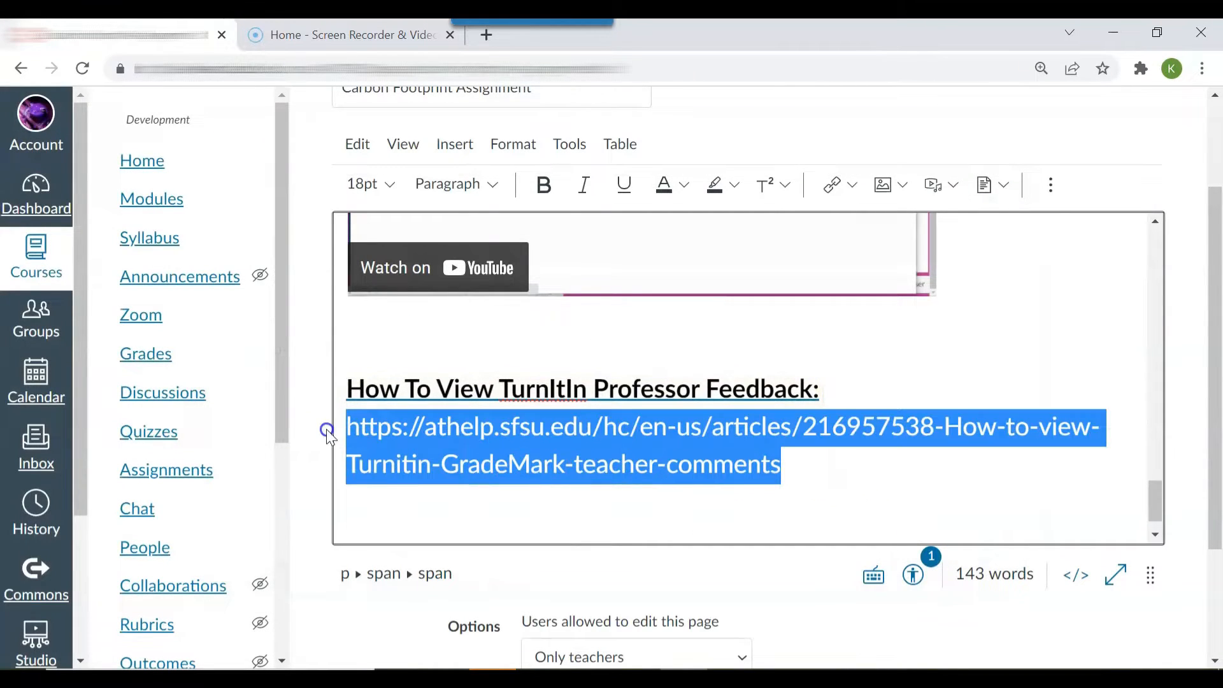
pyautogui.press('BackSpace')
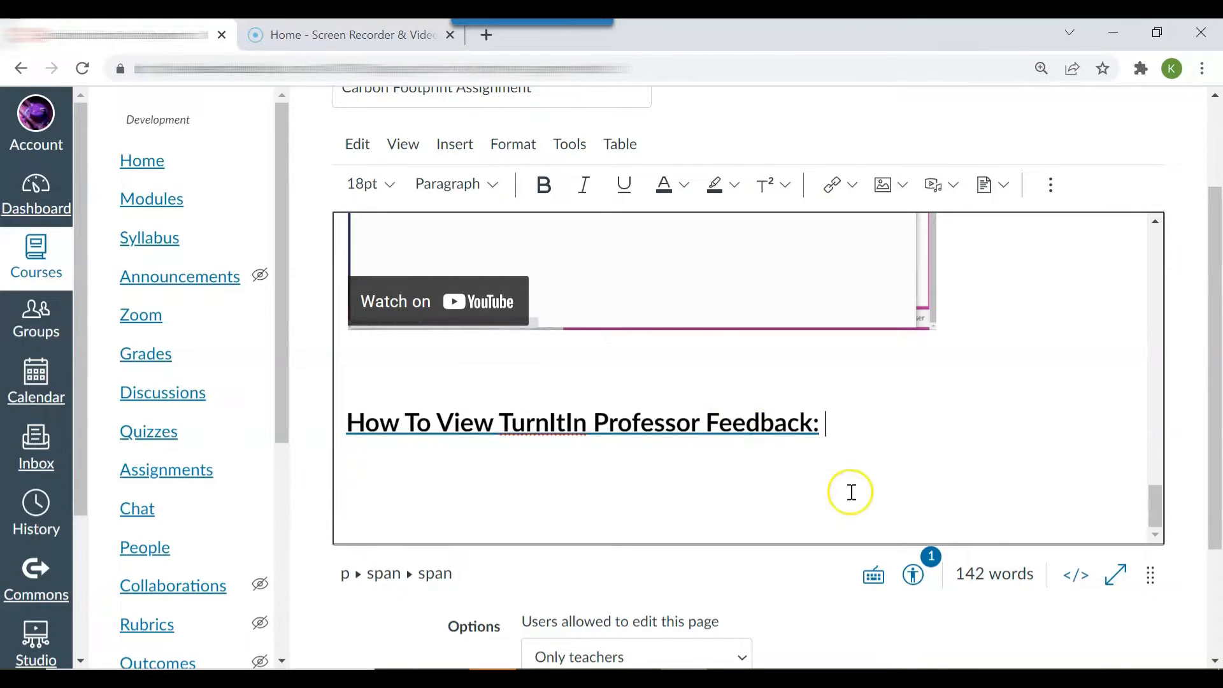
pyautogui.moveTo(1217, 546); pyautogui.dragTo(1216, 649)
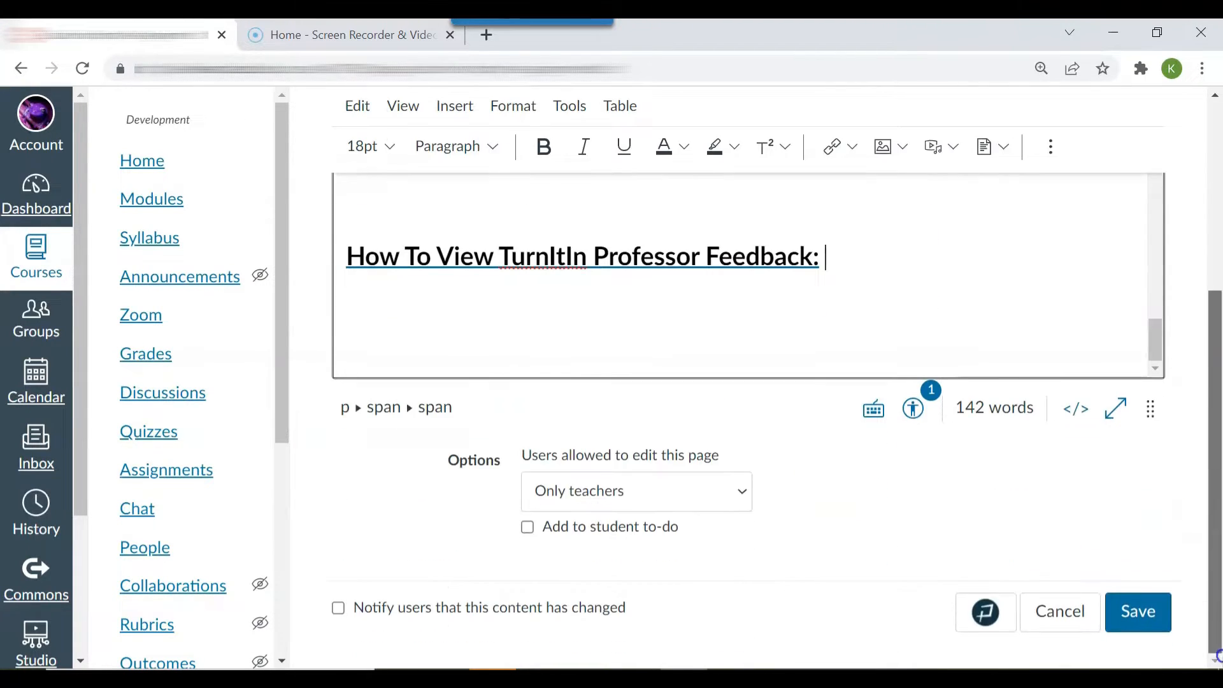
pyautogui.click(1153, 626)
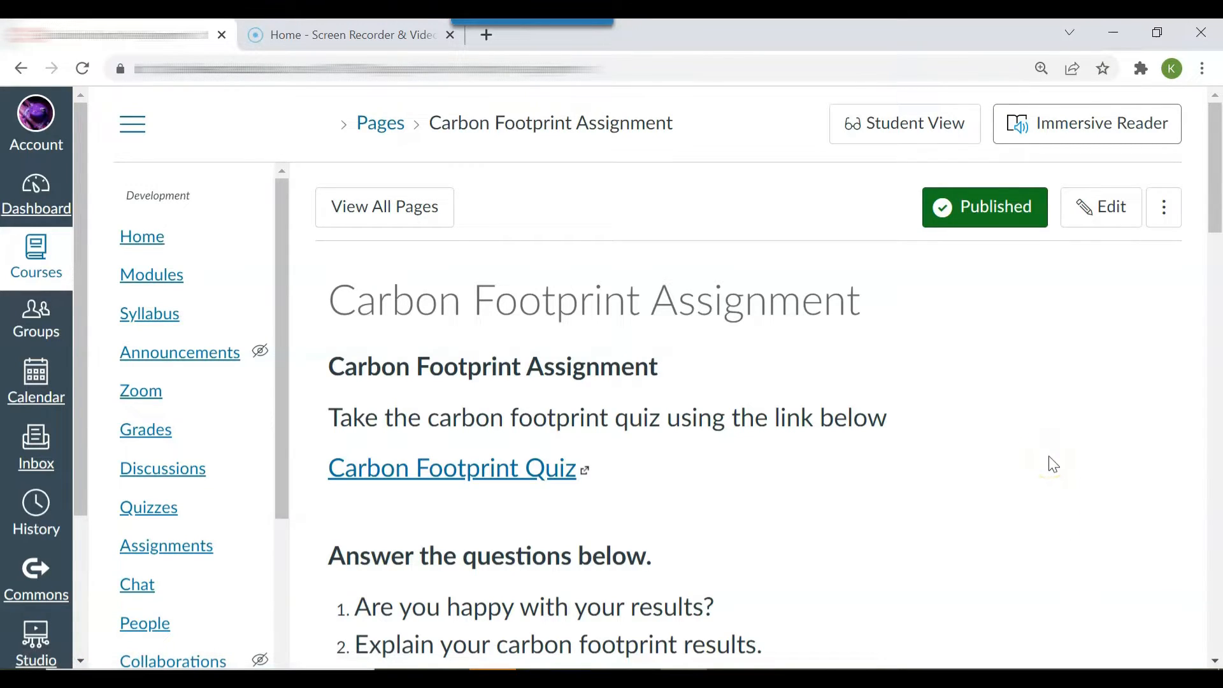
# Add the existing page "Carbon Footprint Assignment" to the course module "Week 1 Feb 7- Feb 13".
pyautogui.click(154, 286)
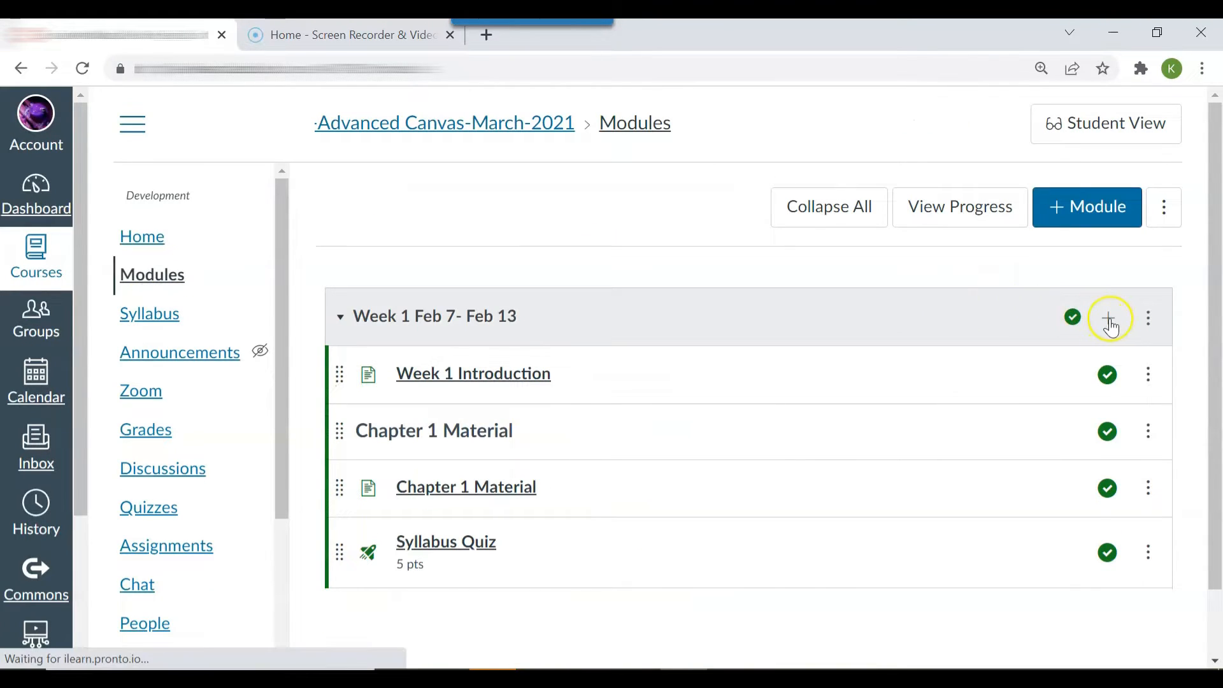
pyautogui.click(1110, 319)
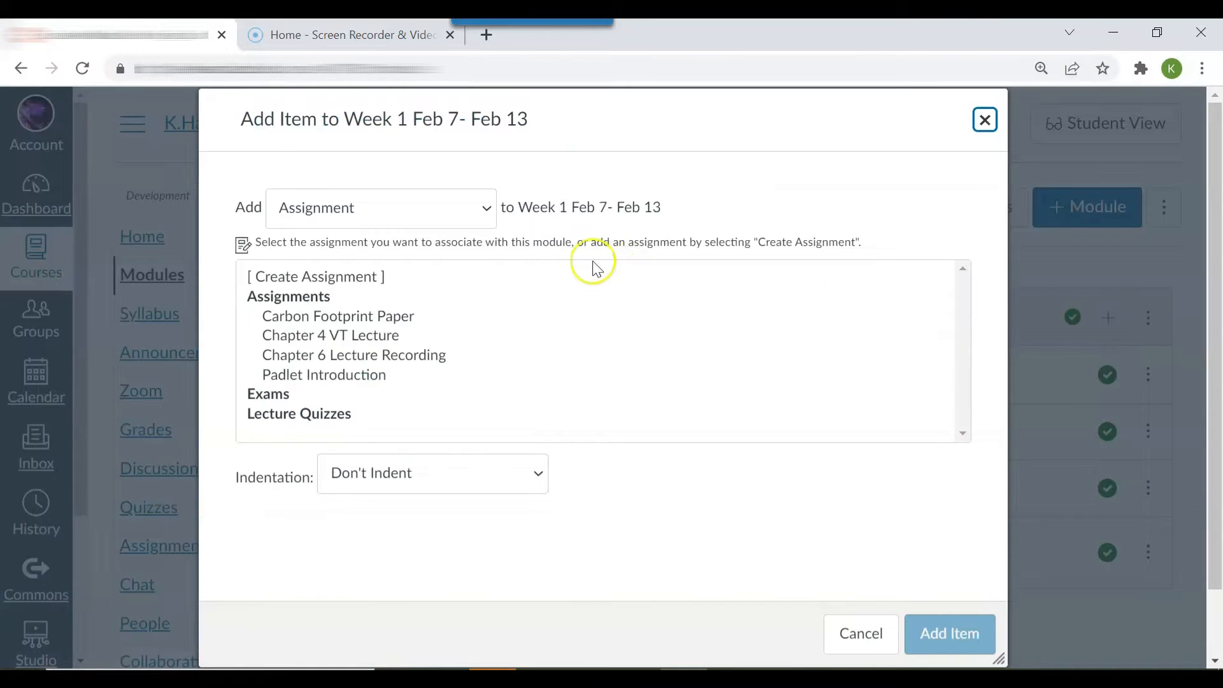
pyautogui.click(488, 209)
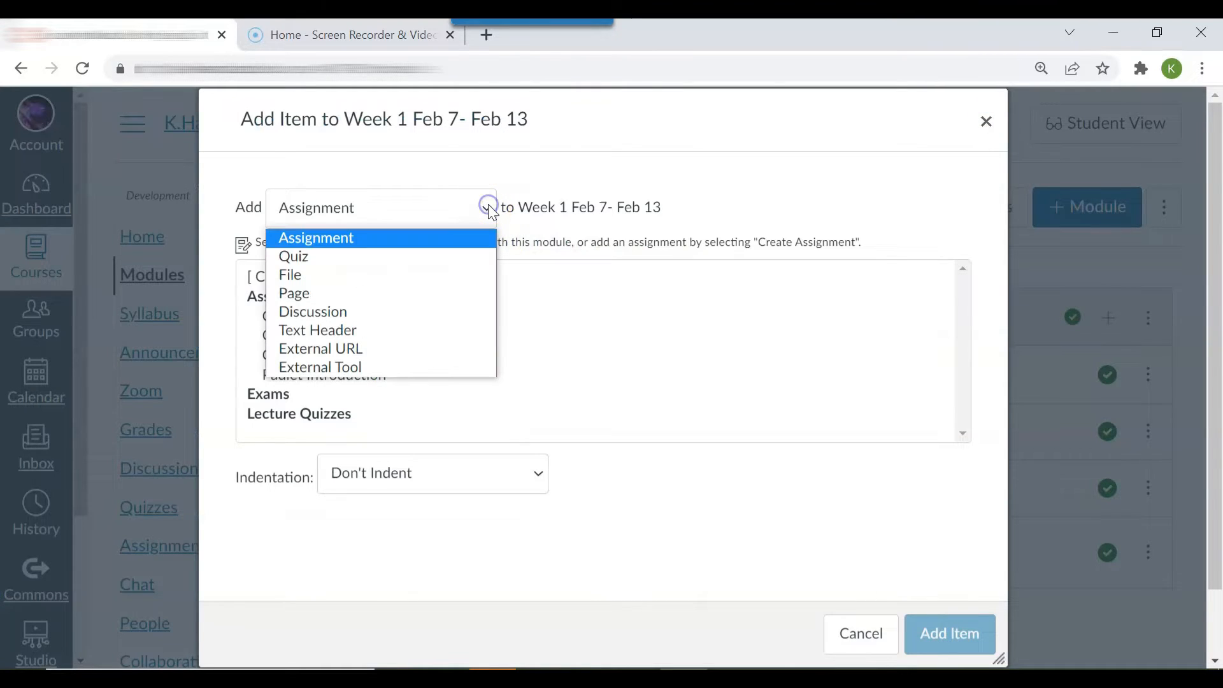
pyautogui.click(342, 293)
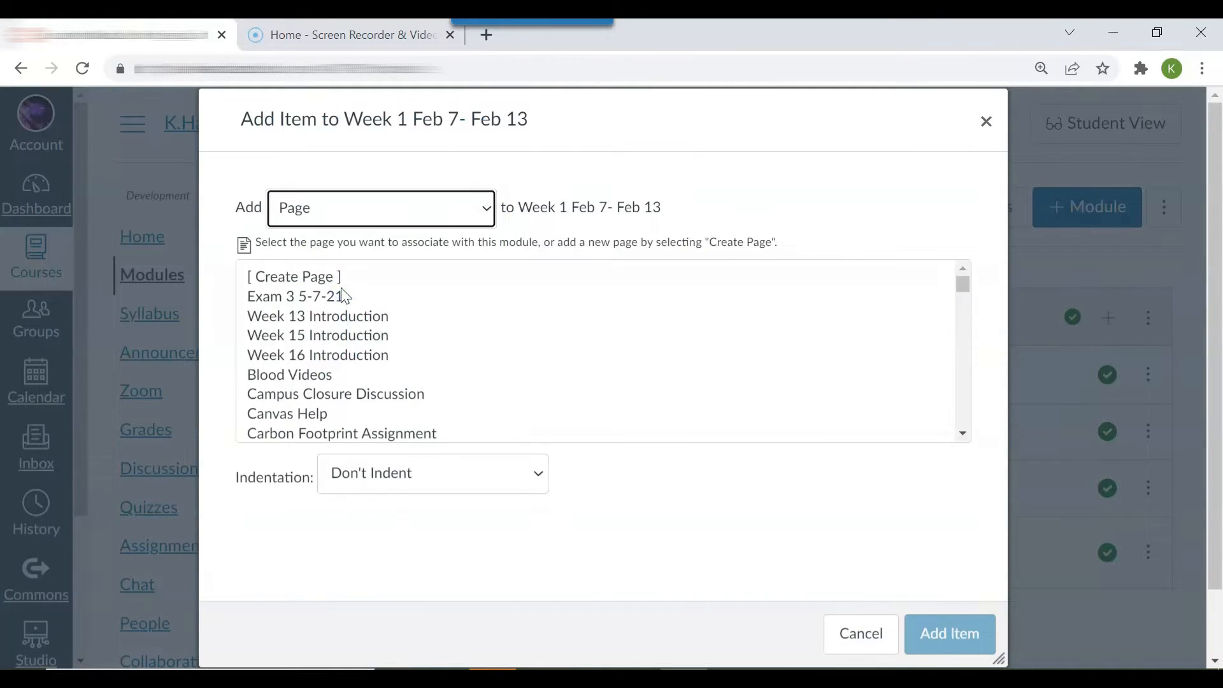
pyautogui.click(323, 434)
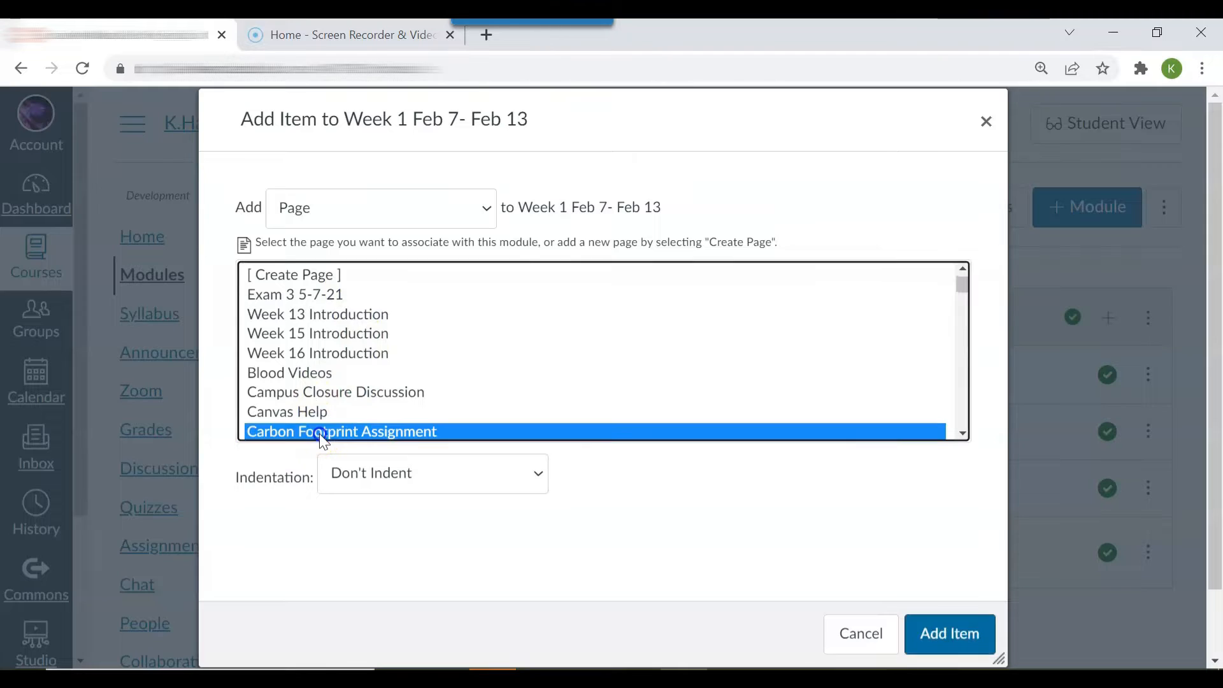
pyautogui.click(949, 634)
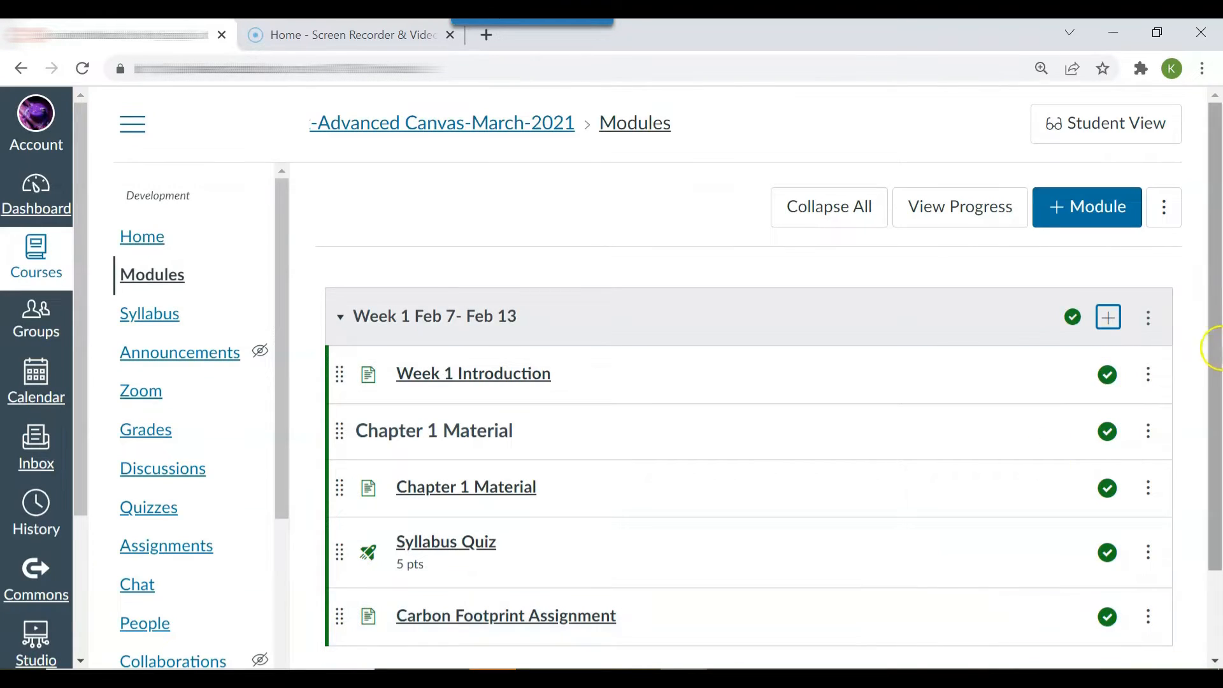
# Open the Carbon Footprint Assignment page from the Week 1 module to check it.
pyautogui.scroll(-2, 1209, 347)
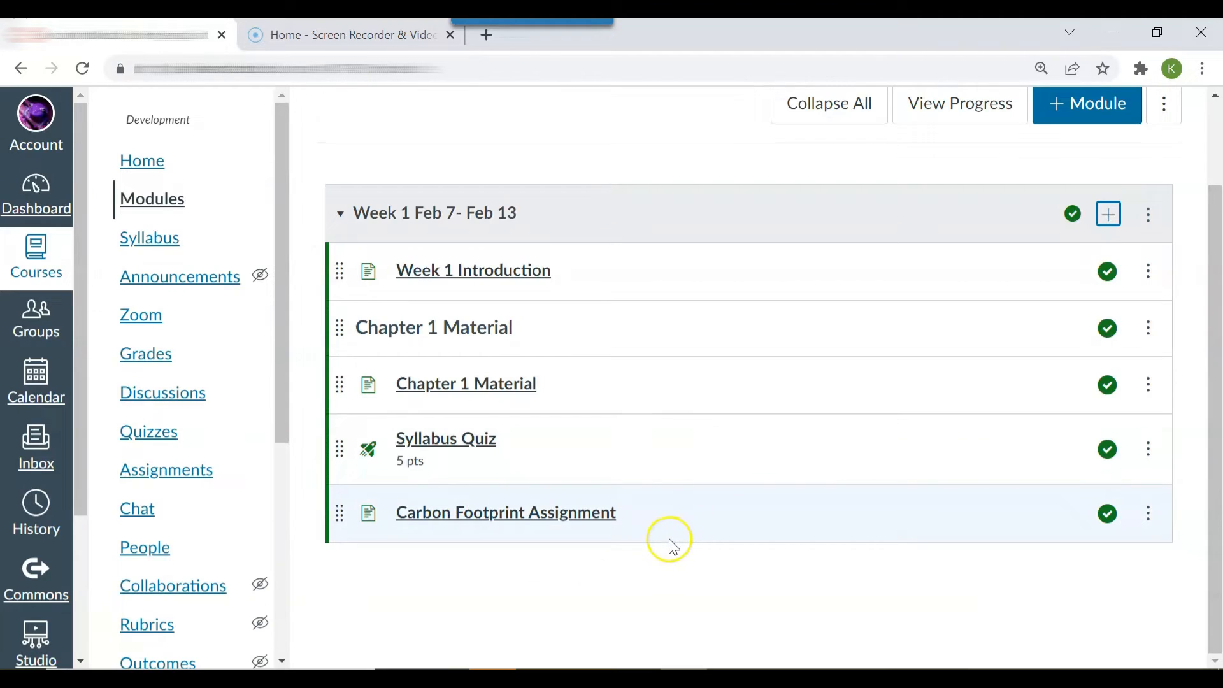
pyautogui.click(594, 517)
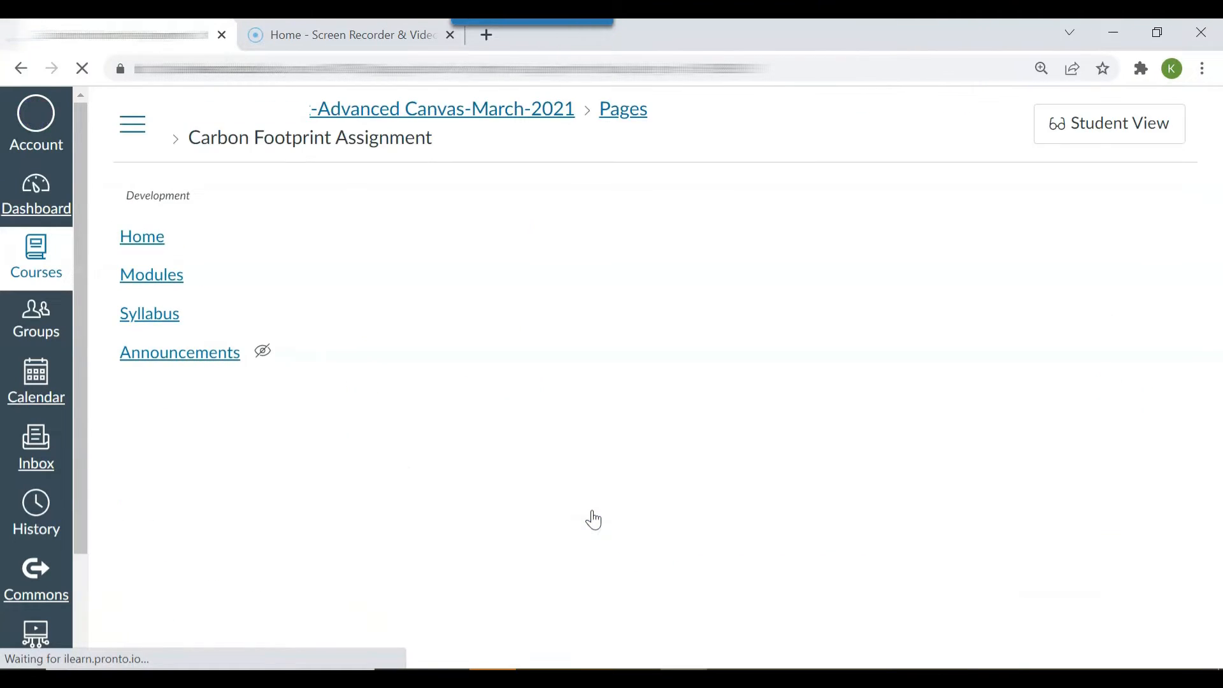
pyautogui.moveTo(1213, 213); pyautogui.dragTo(1215, 184)
# Return to the course modules and add the existing assignment "Carbon Footprint Paper" to "Week 1 Feb 7- Feb 13".
pyautogui.click(171, 278)
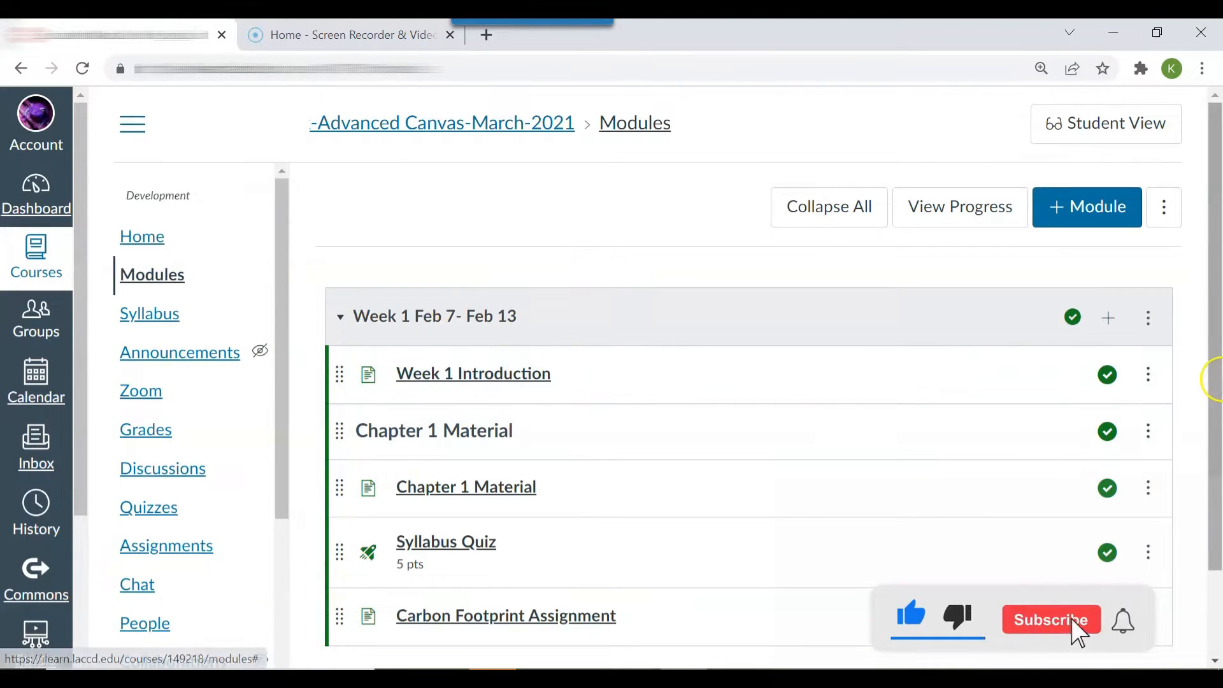
pyautogui.moveTo(1214, 379); pyautogui.dragTo(1218, 491)
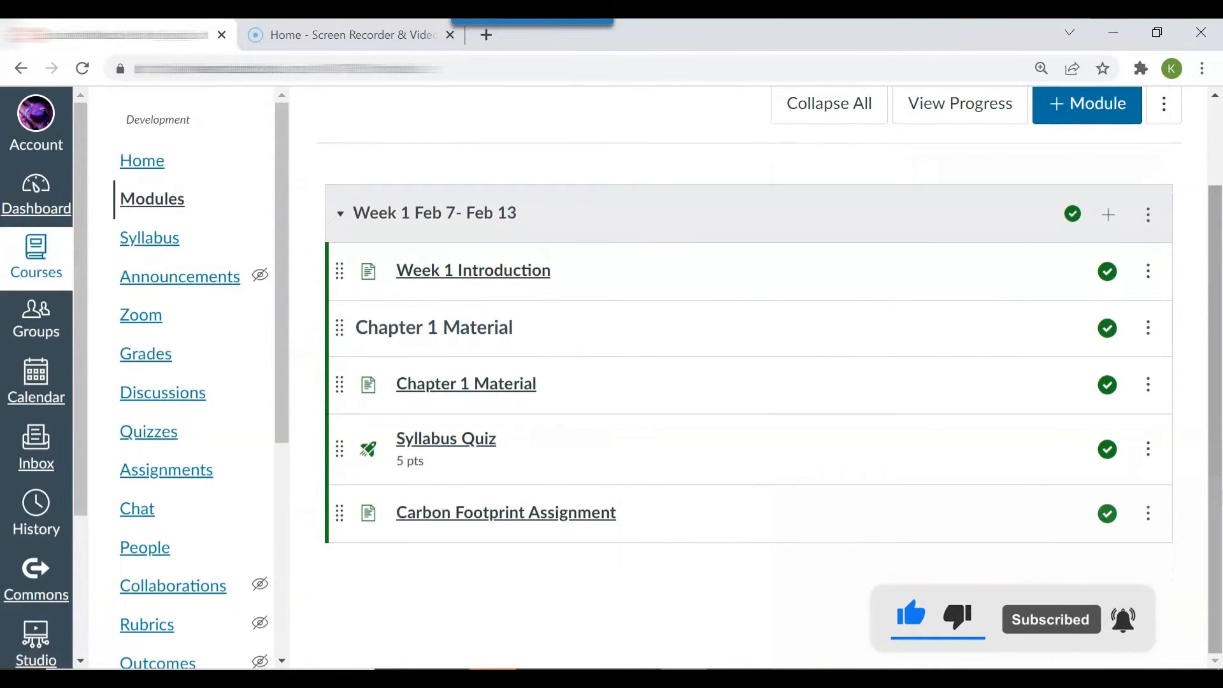
pyautogui.click(1106, 223)
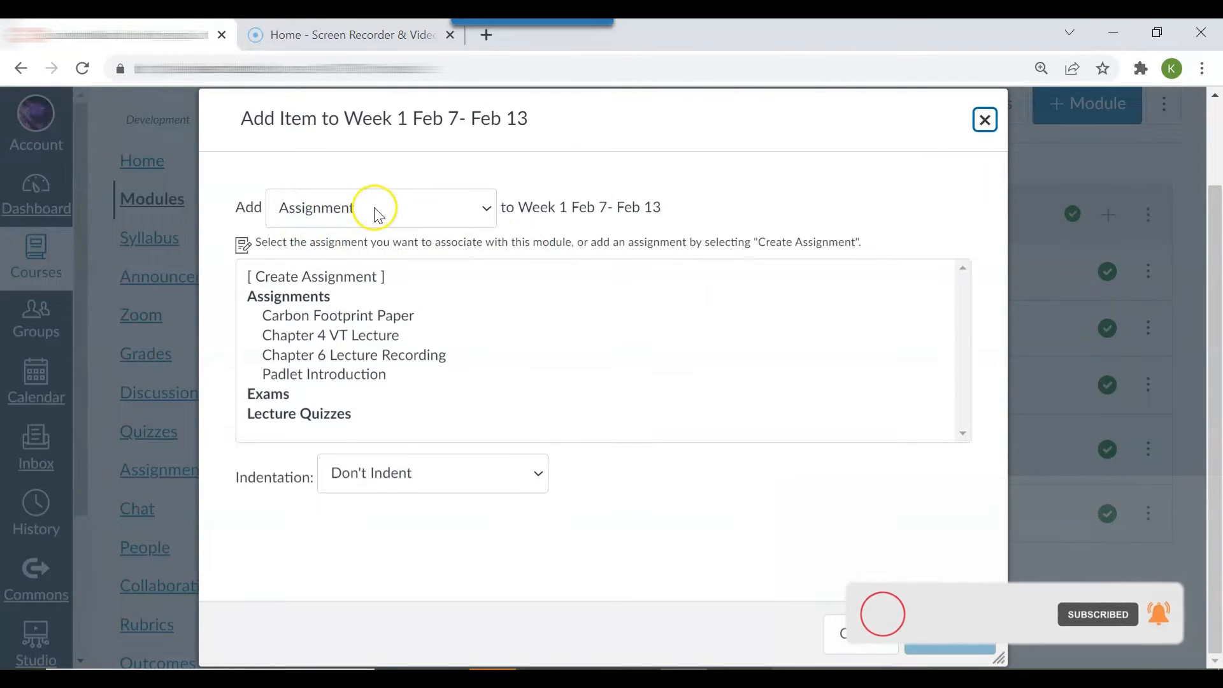
pyautogui.click(365, 318)
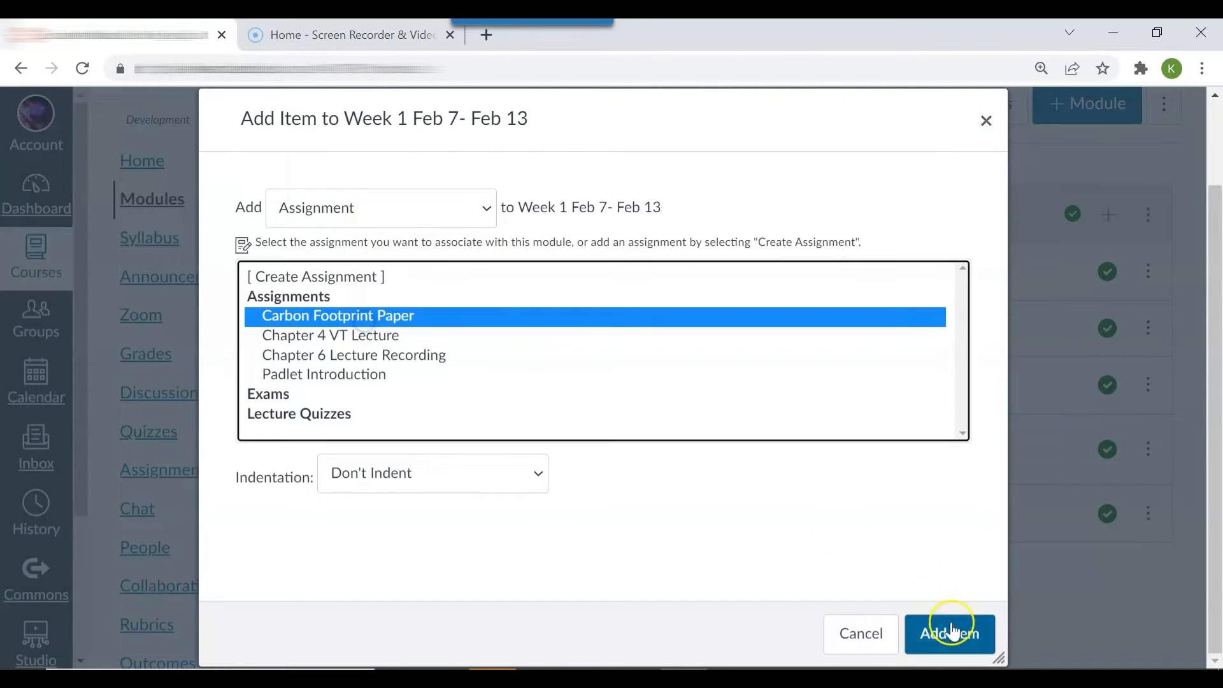
pyautogui.click(947, 633)
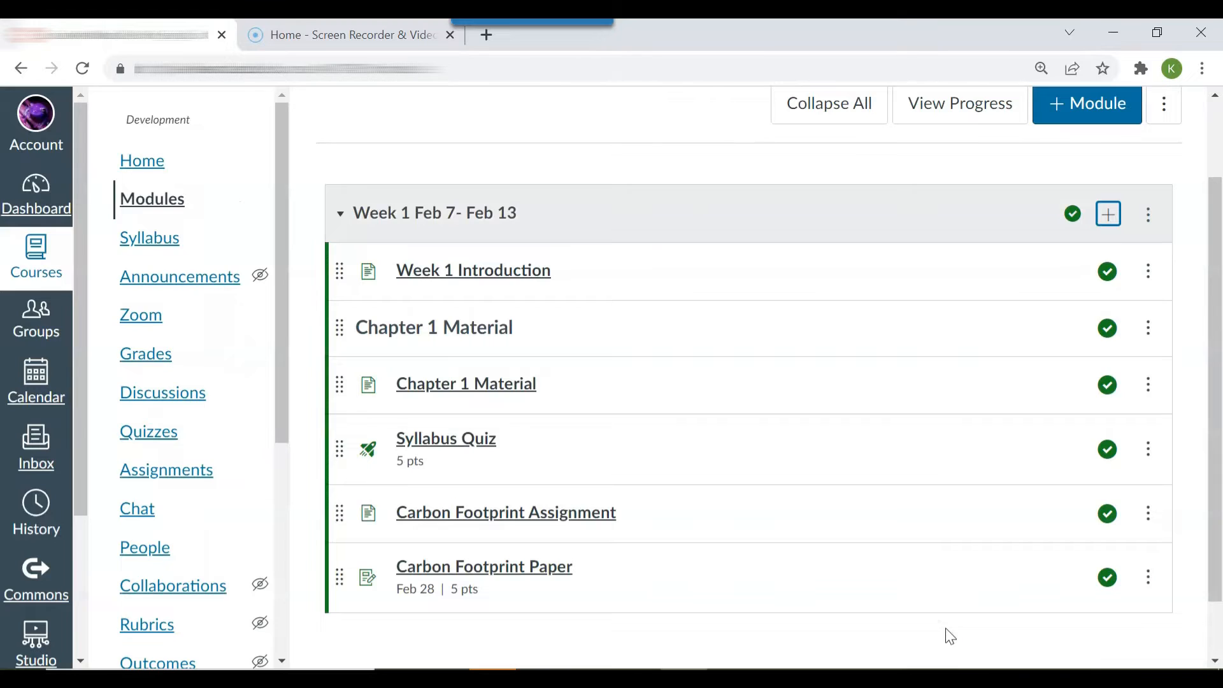
# Open Carbon Footprint Paper from the Week 1 module and load its Turnitin assignment in a new window.
pyautogui.click(526, 579)
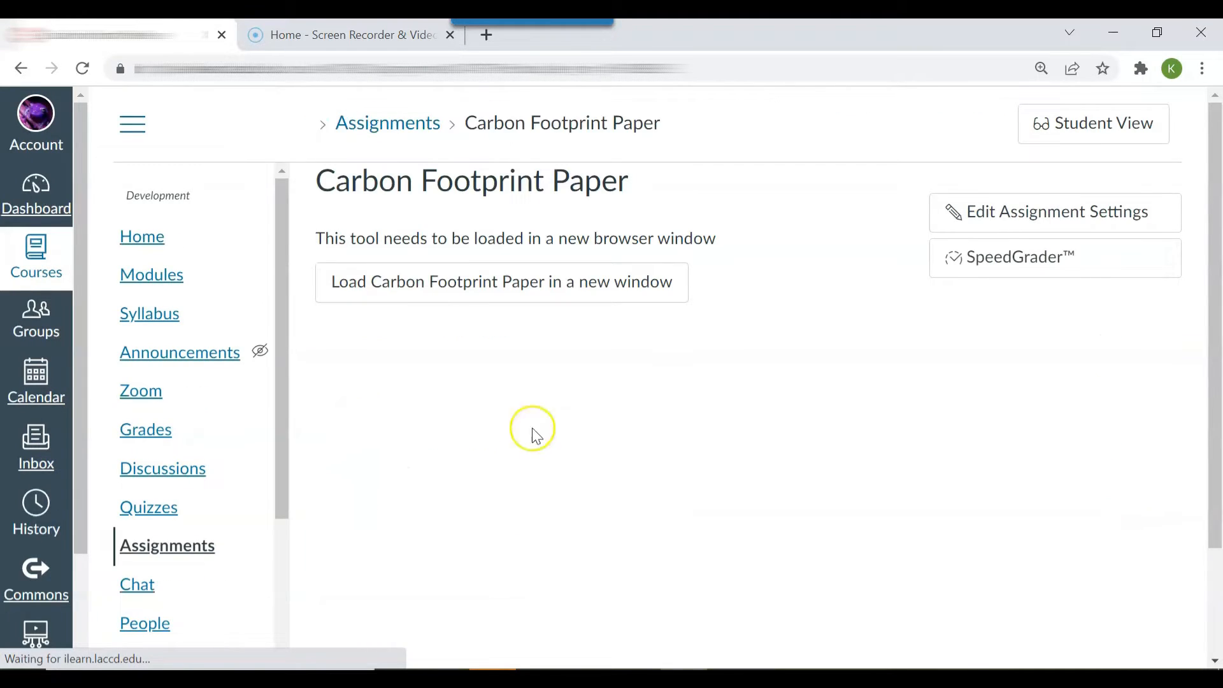
pyautogui.click(562, 297)
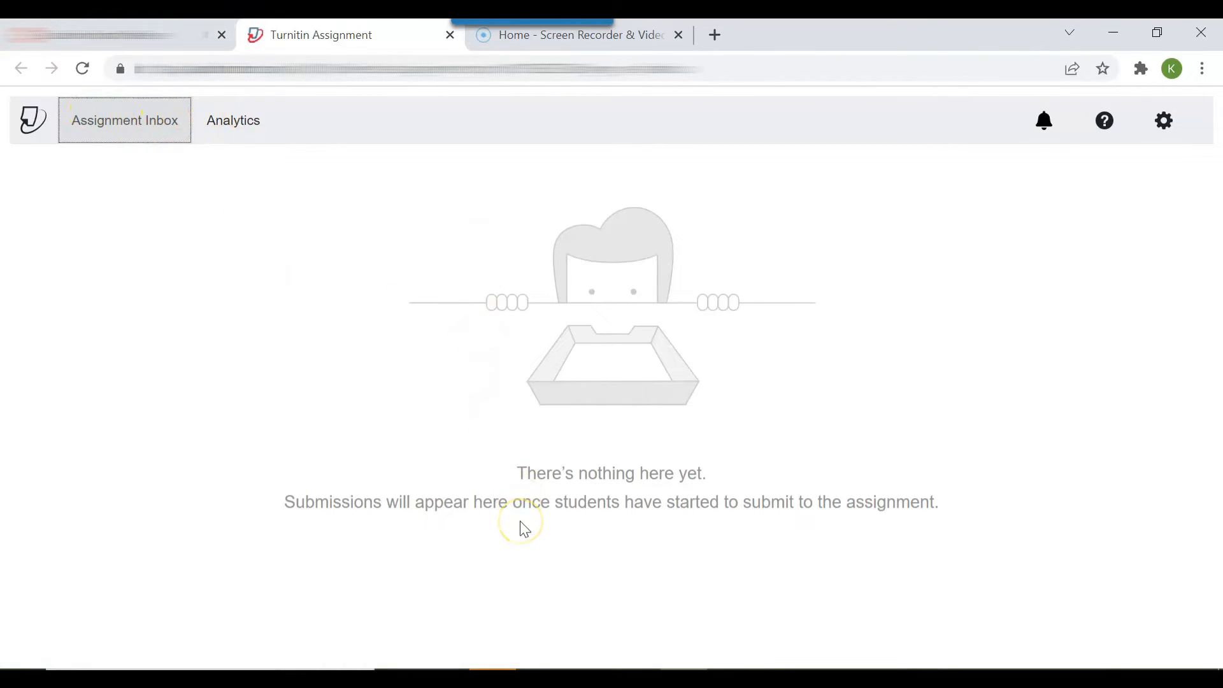
# Switch back to the Canvas course and open Carbon Footprint Paper from the course's Assignments list.
pyautogui.click(127, 35)
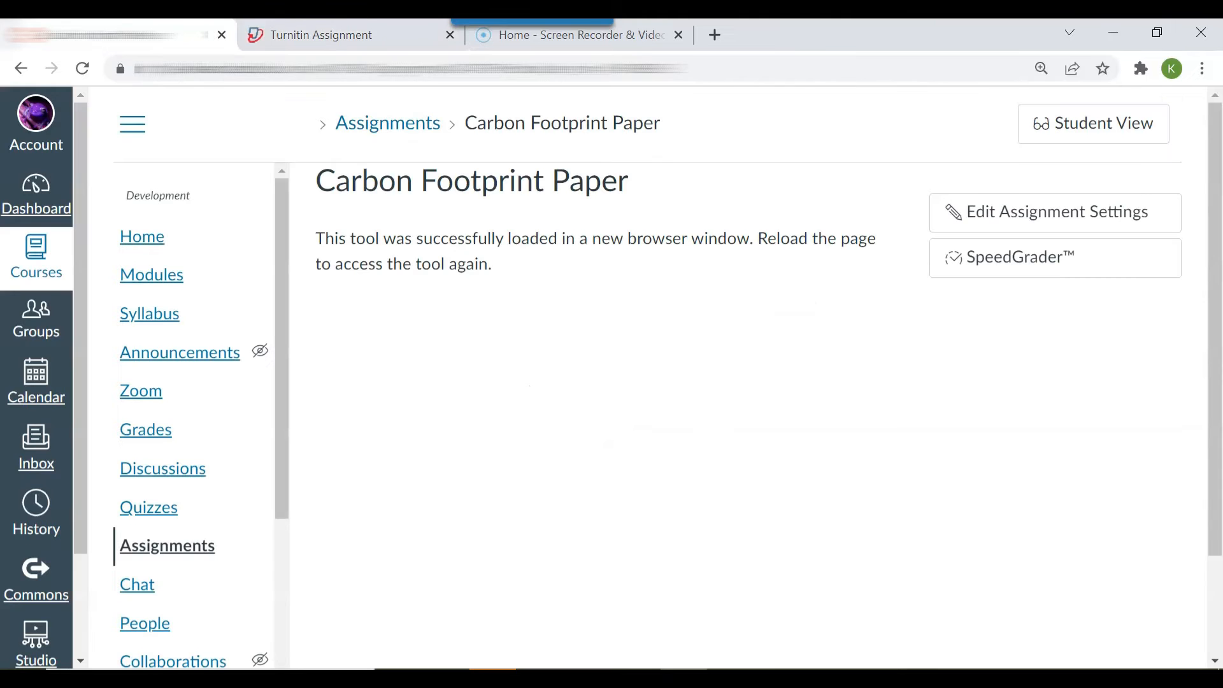
pyautogui.click(200, 555)
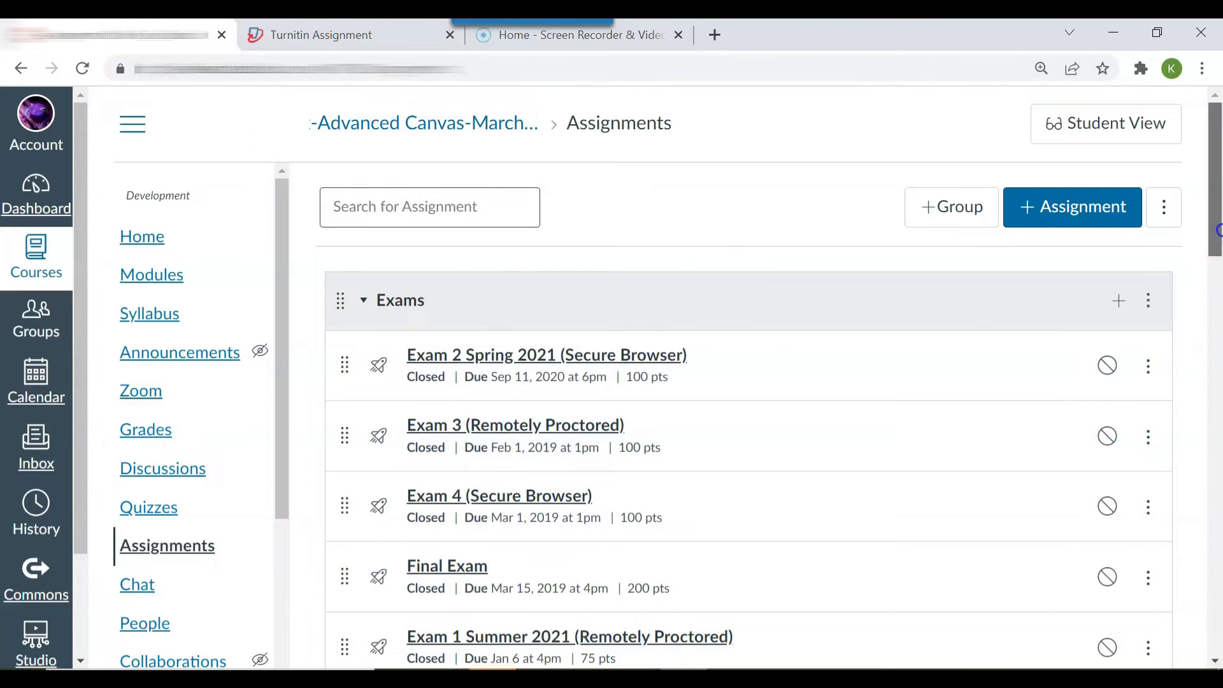
pyautogui.moveTo(1214, 236); pyautogui.dragTo(1218, 627)
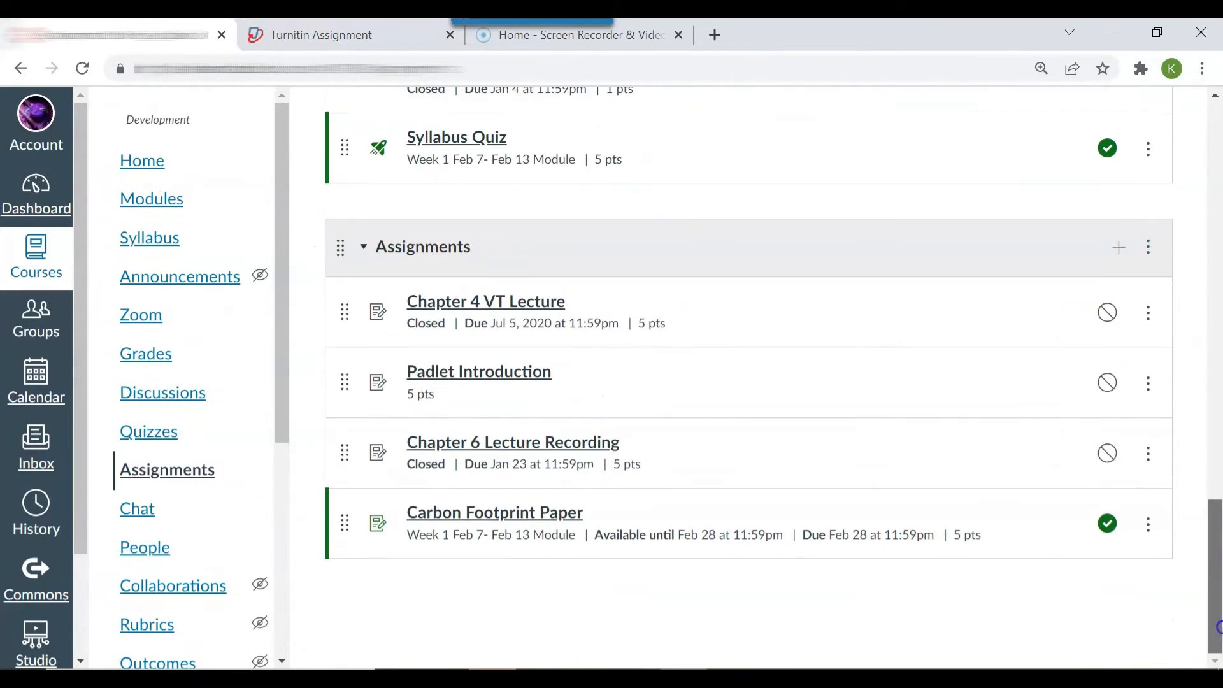
pyautogui.click(543, 517)
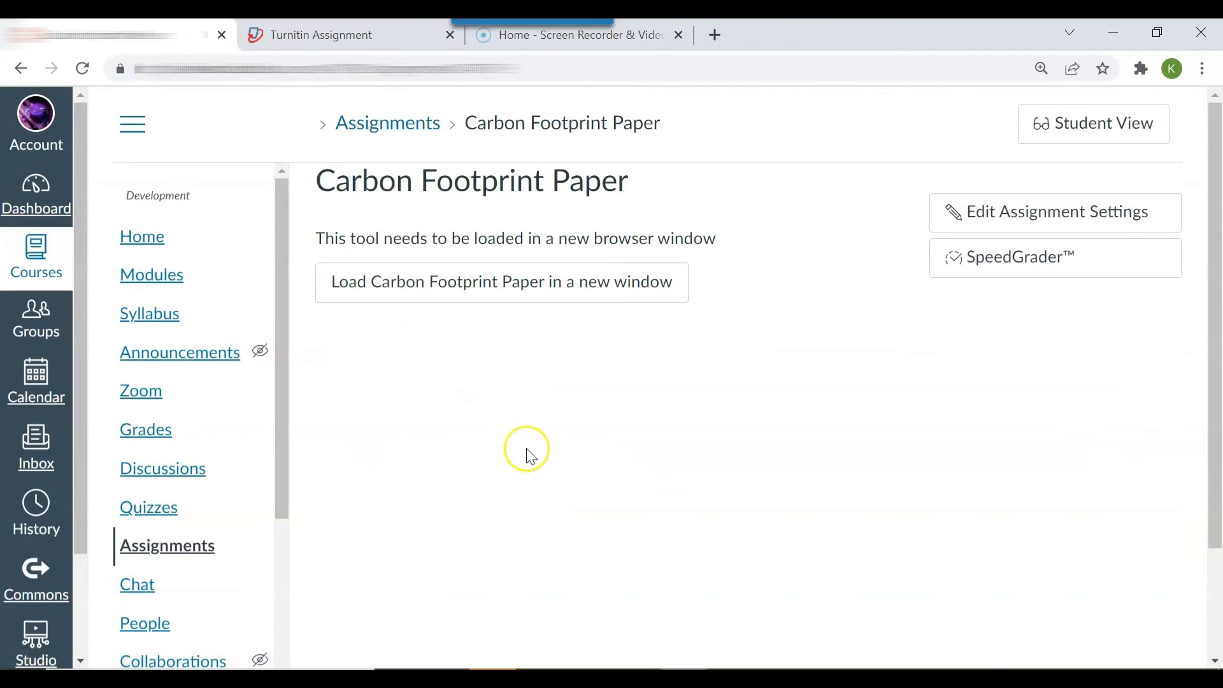
# Open the assignment settings of Carbon Footprint Paper for editing and examine the description area and points field.
pyautogui.click(992, 240)
pyautogui.click(992, 224)
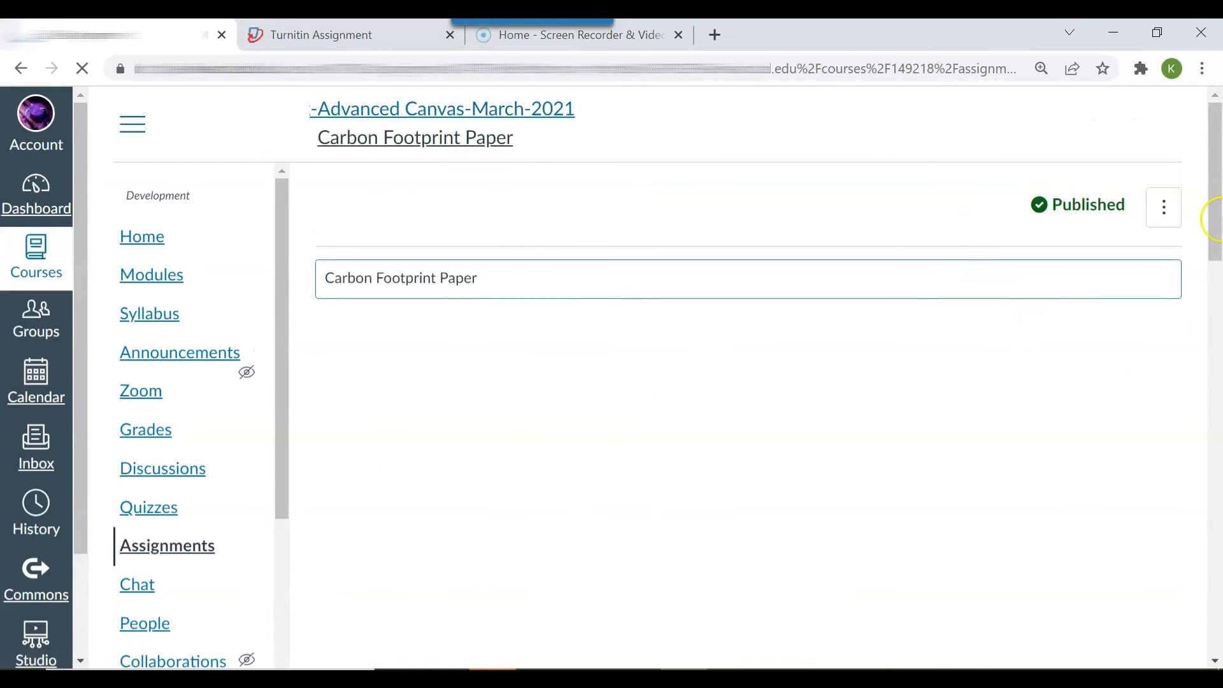
pyautogui.moveTo(1217, 216); pyautogui.dragTo(1219, 231)
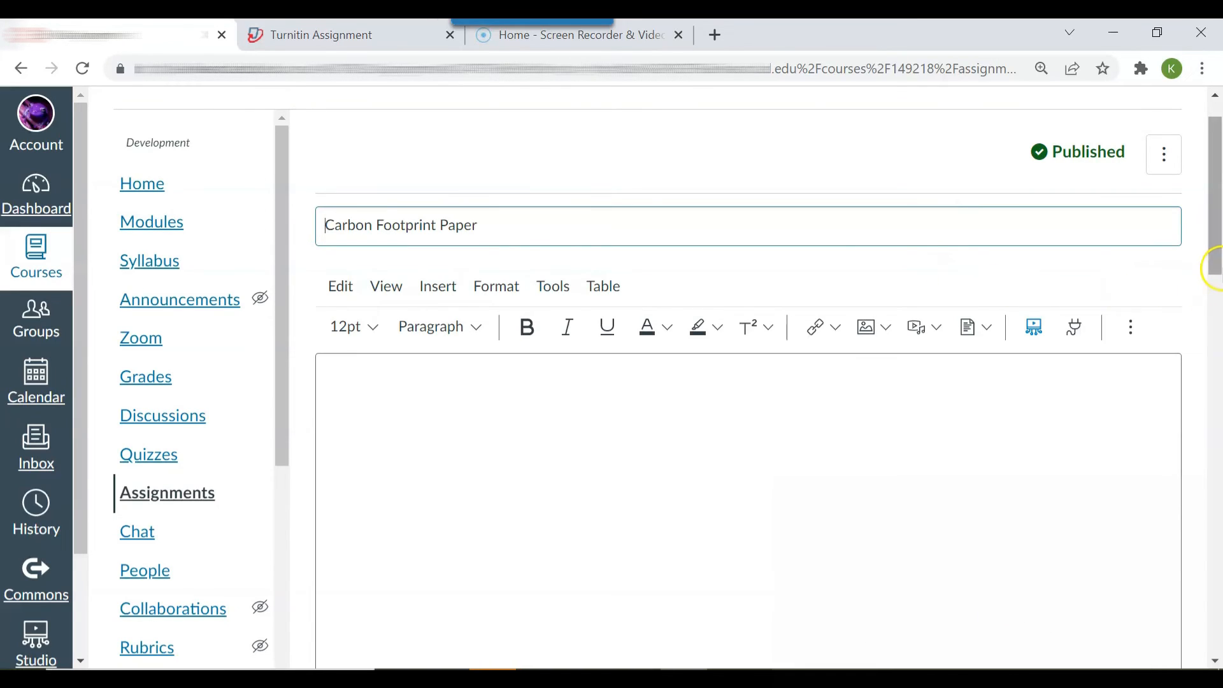
pyautogui.moveTo(1220, 269); pyautogui.dragTo(1220, 306)
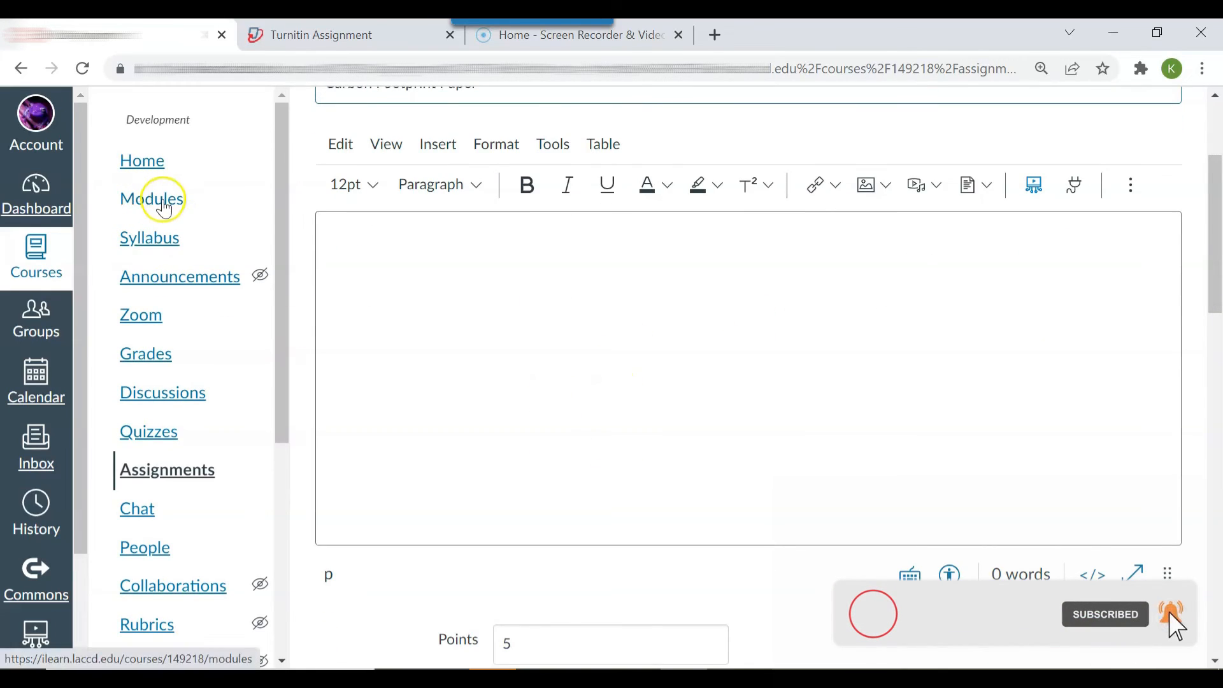
# Leave the assignment settings and return to the course modules to review the items in "Week 1 Feb 7- Feb 13".
pyautogui.click(164, 208)
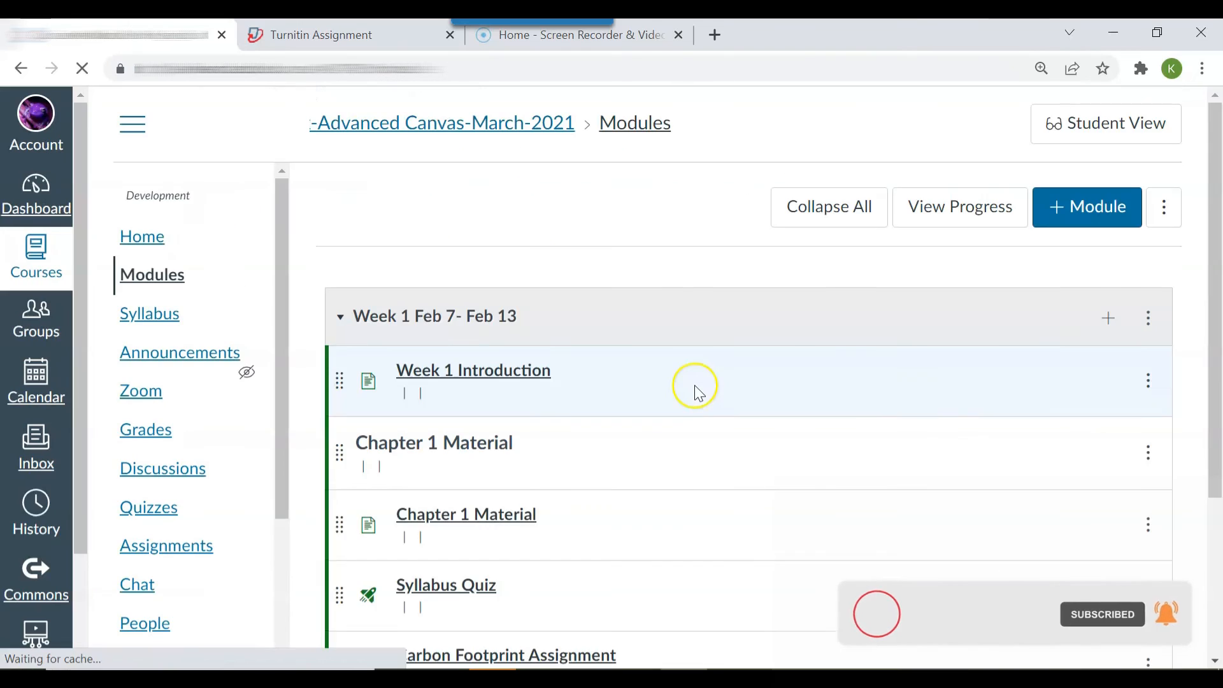
pyautogui.moveTo(1218, 294); pyautogui.dragTo(1217, 464)
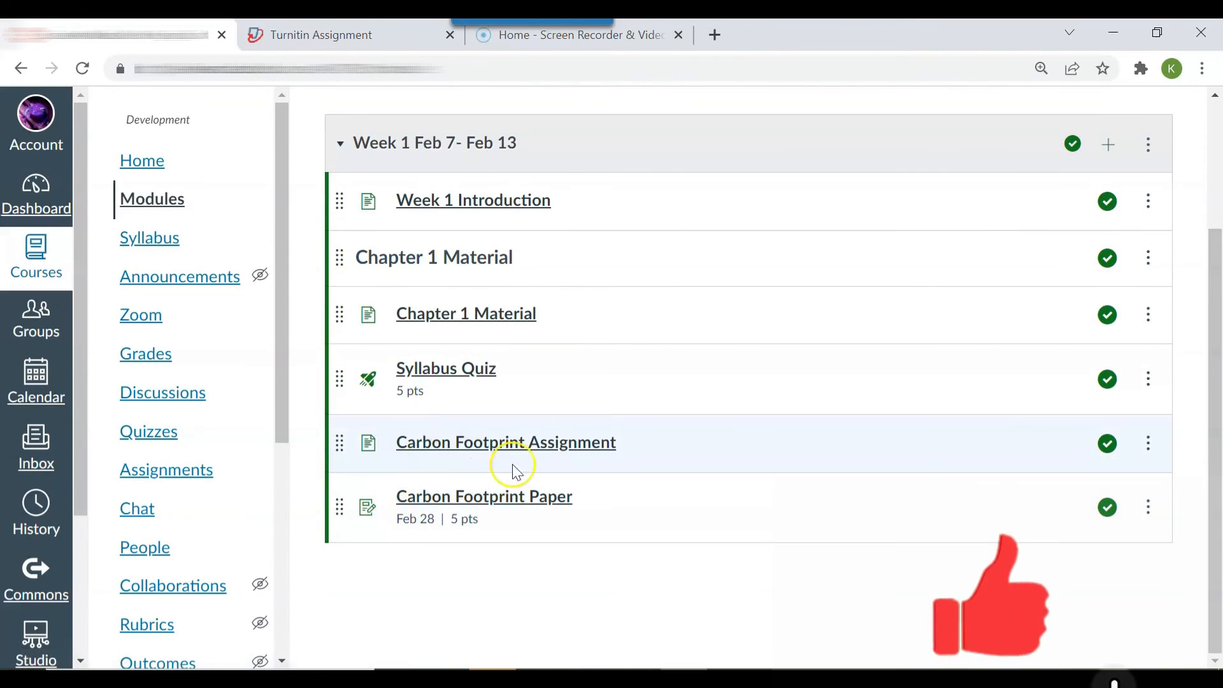